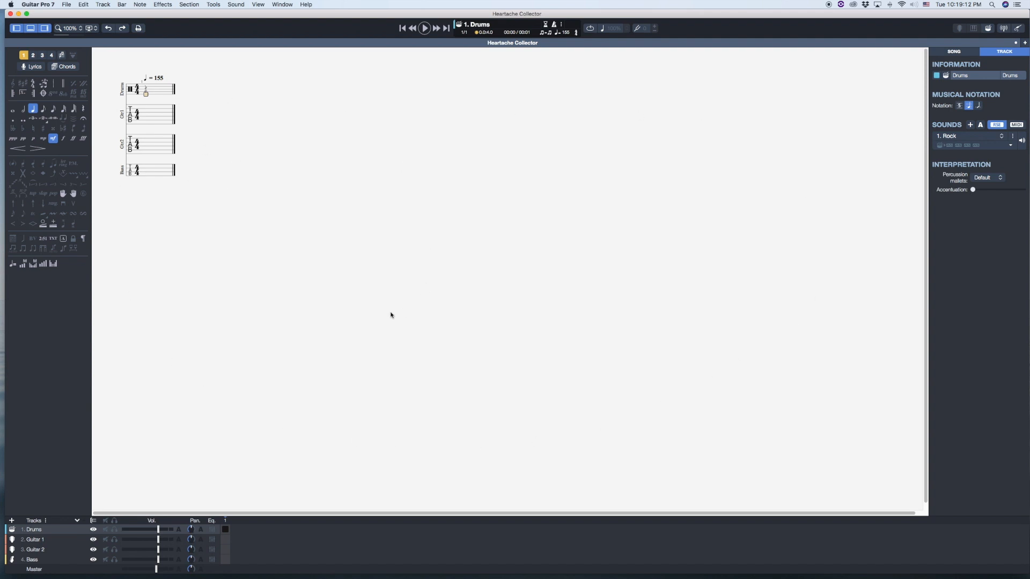
# Step: Zoom in on the score to 200%
pyautogui.click(258, 4)
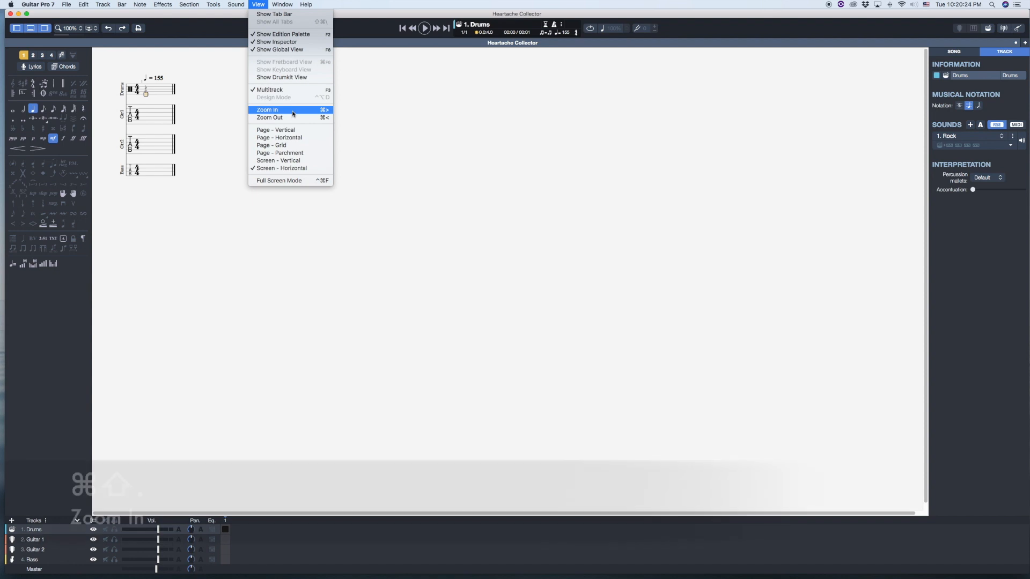
pyautogui.click(264, 111)
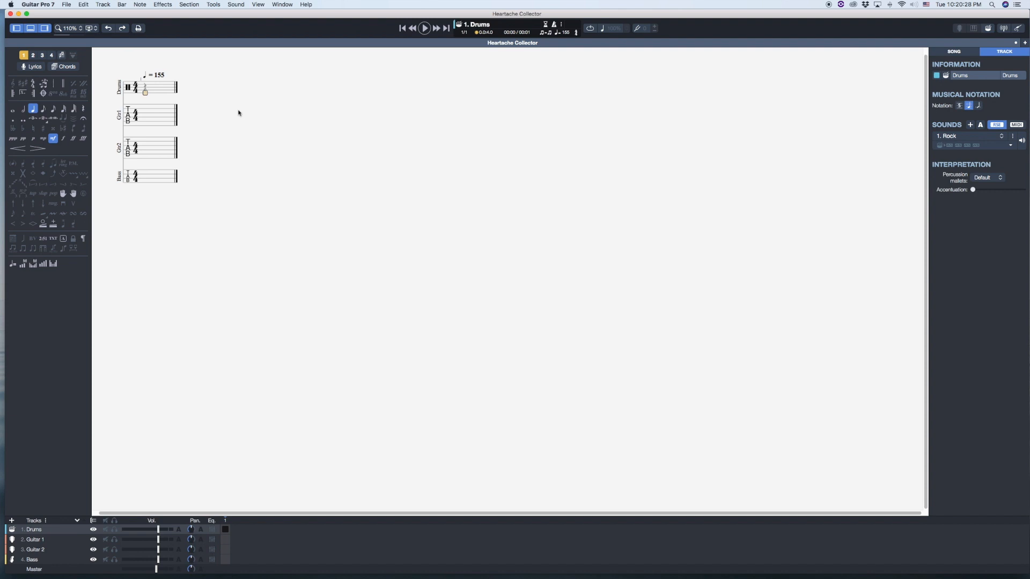
pyautogui.press('shift+super+period')
pyautogui.press('shift+super+period')
pyautogui.press('shift+super+period')
pyautogui.press('shift+super+period')
pyautogui.press('shift+super+period')
pyautogui.press('shift+super+period')
pyautogui.press('shift+super+period')
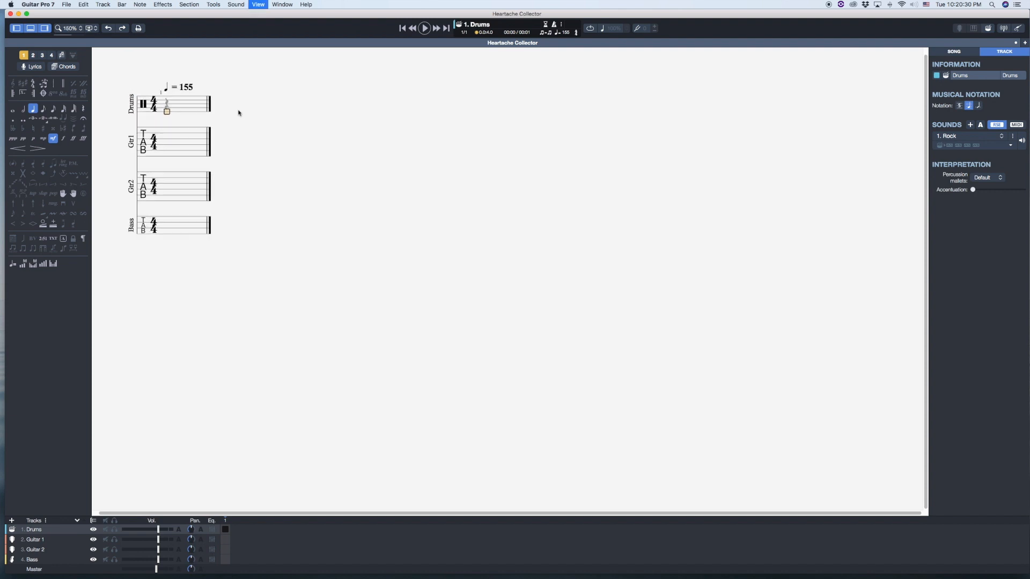
pyautogui.press('shift+super+period')
pyautogui.press('shift+super+period')
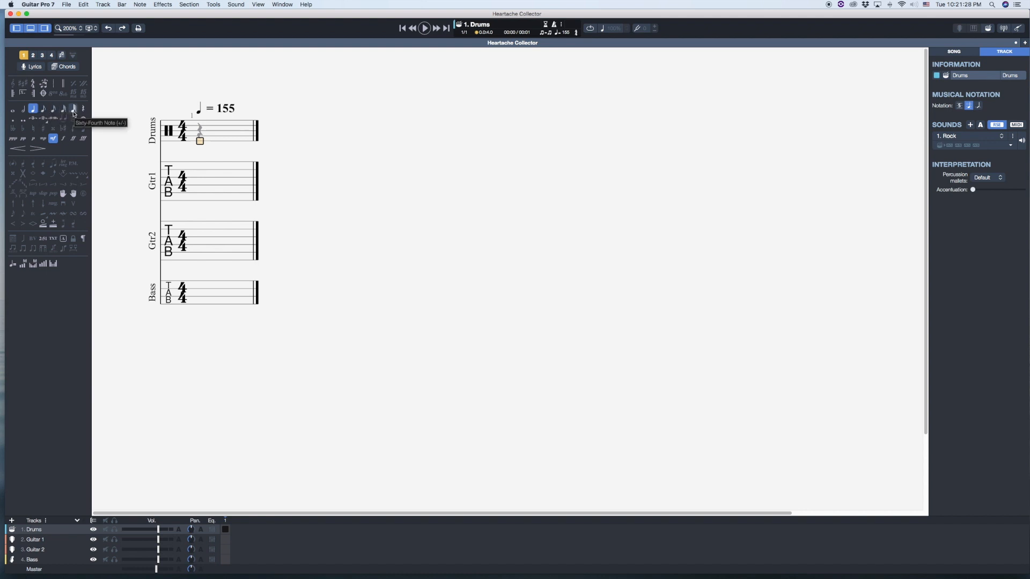
# Step: Set the first drum beat to an eighth note and cycle through shorter and longer durations, finishing on a whole note
pyautogui.click(43, 109)
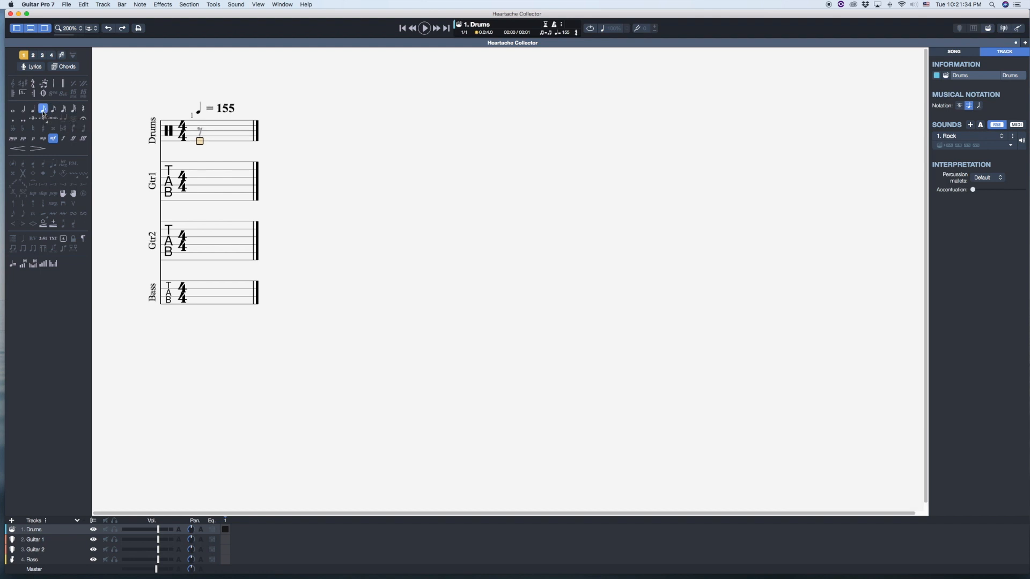
pyautogui.press('-')
pyautogui.press('-')
pyautogui.press('+')
pyautogui.press('+')
pyautogui.press('+')
pyautogui.press('+')
pyautogui.press('-')
pyautogui.press('-')
pyautogui.press('-')
pyautogui.press('-')
pyautogui.press('-')
pyautogui.press('+')
pyautogui.press('+')
pyautogui.press('+')
pyautogui.press('+')
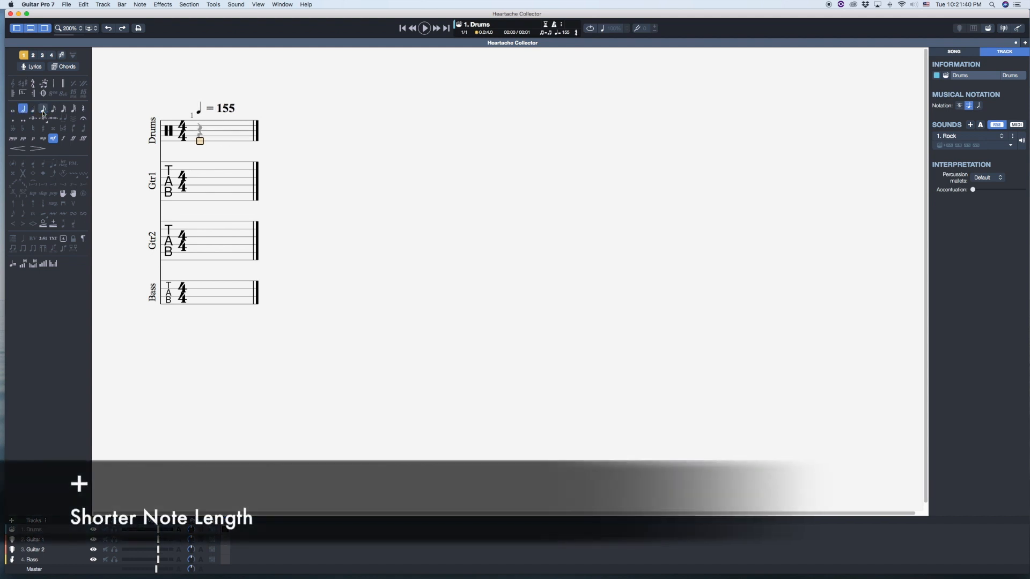
pyautogui.press('+')
pyautogui.press('+')
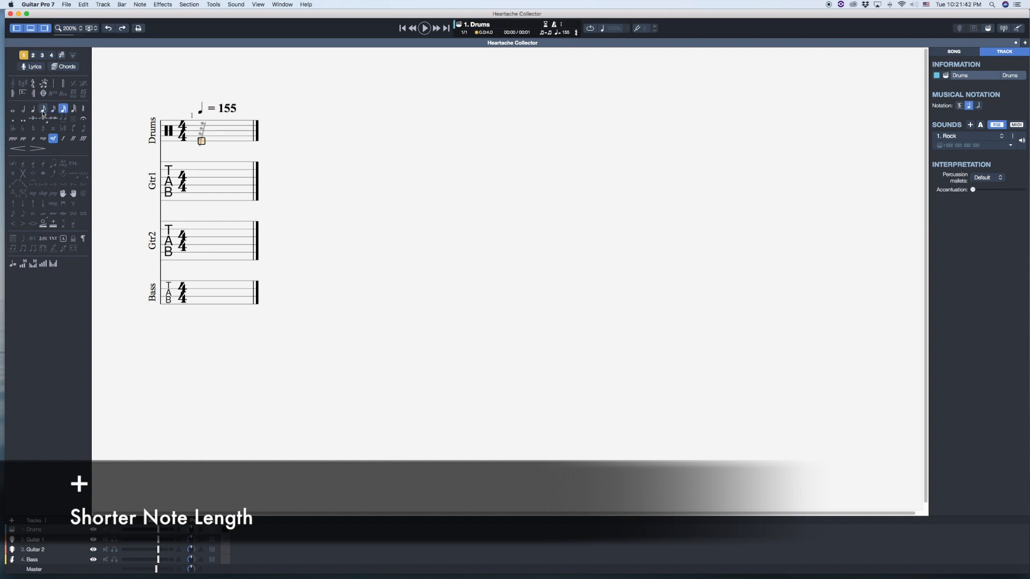
pyautogui.press('-')
pyautogui.press('-')
pyautogui.press('-')
pyautogui.press('-')
pyautogui.press('-')
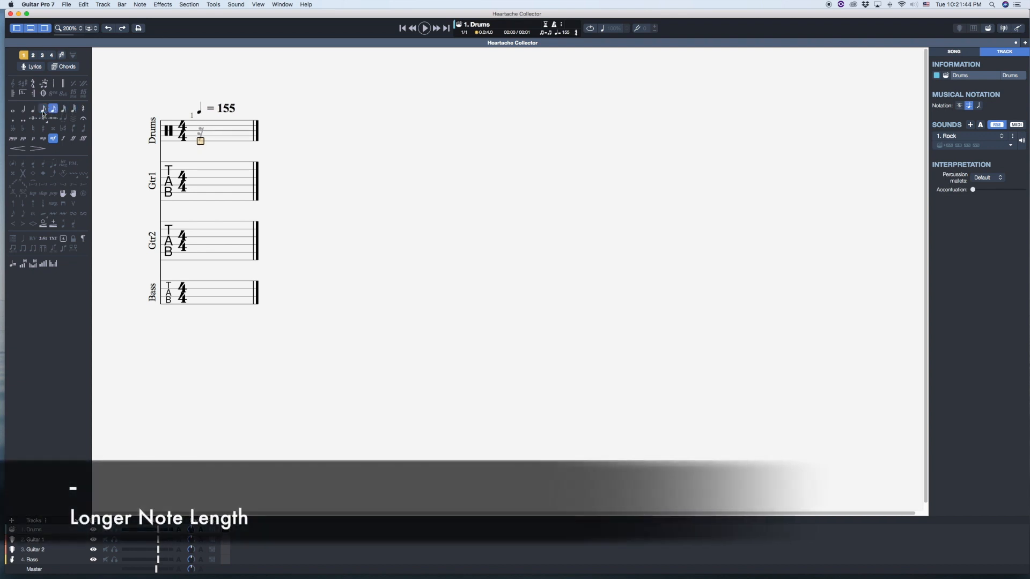
pyautogui.press('-')
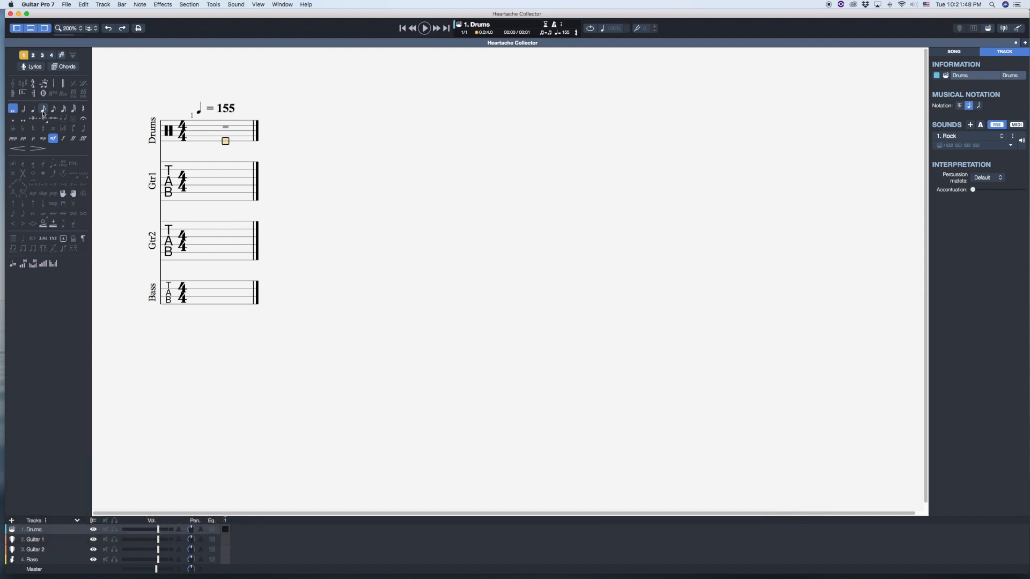
# Step: Cycle the first drum beat through shorter and longer note lengths again, finishing on a quarter note
pyautogui.press('+')
pyautogui.press('+')
pyautogui.click(43, 112)
pyautogui.press('+')
pyautogui.press('+')
pyautogui.press('-')
pyautogui.press('-')
pyautogui.press('-')
pyautogui.press('+')
pyautogui.press('+')
pyautogui.press('+')
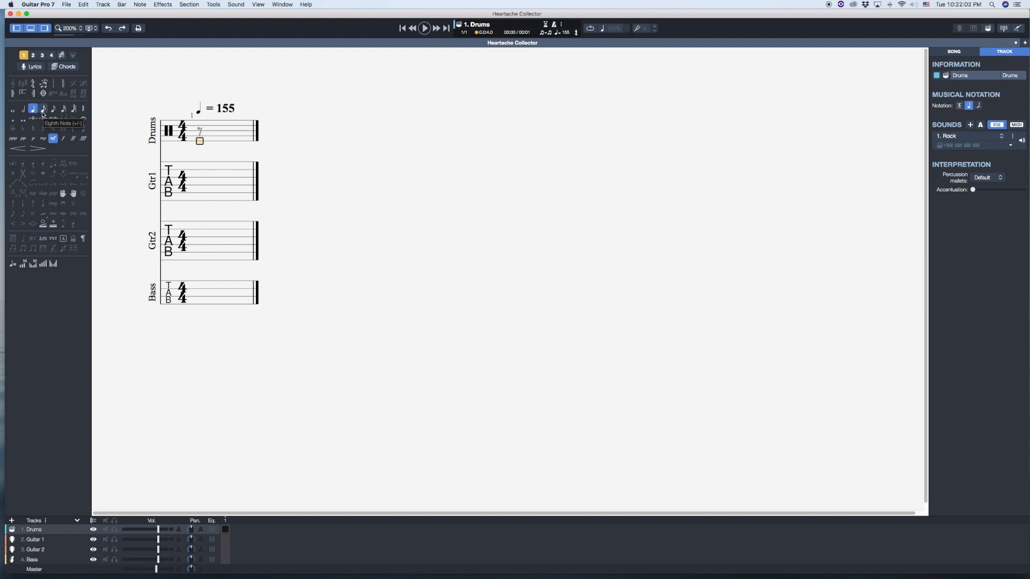
pyautogui.press('+')
pyautogui.press('-')
pyautogui.press('-')
pyautogui.press('-')
pyautogui.press('-')
# Step: Show the Drumkit view for the Drums track
pyautogui.click(283, 4)
pyautogui.moveTo(258, 3)
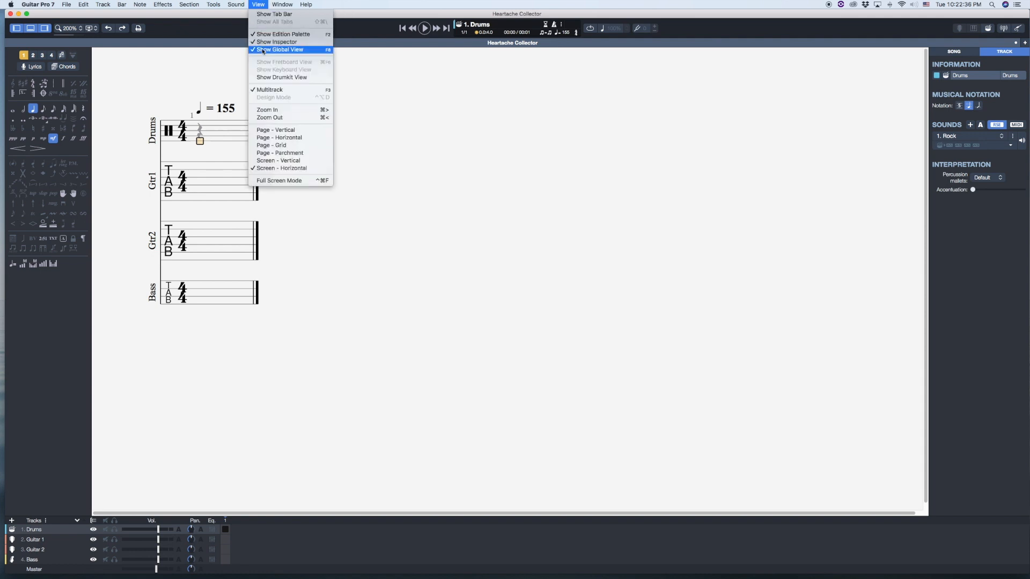
pyautogui.click(314, 81)
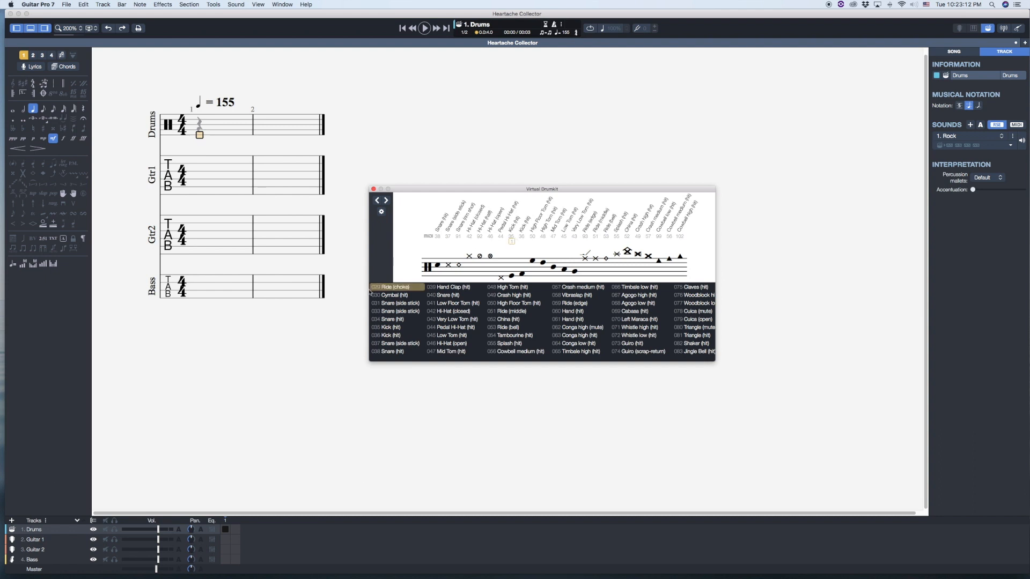
# Step: Add and remove a Kick (hit) 035 note on the first drum beat from the sound list, and undo both changes
pyautogui.click(393, 328)
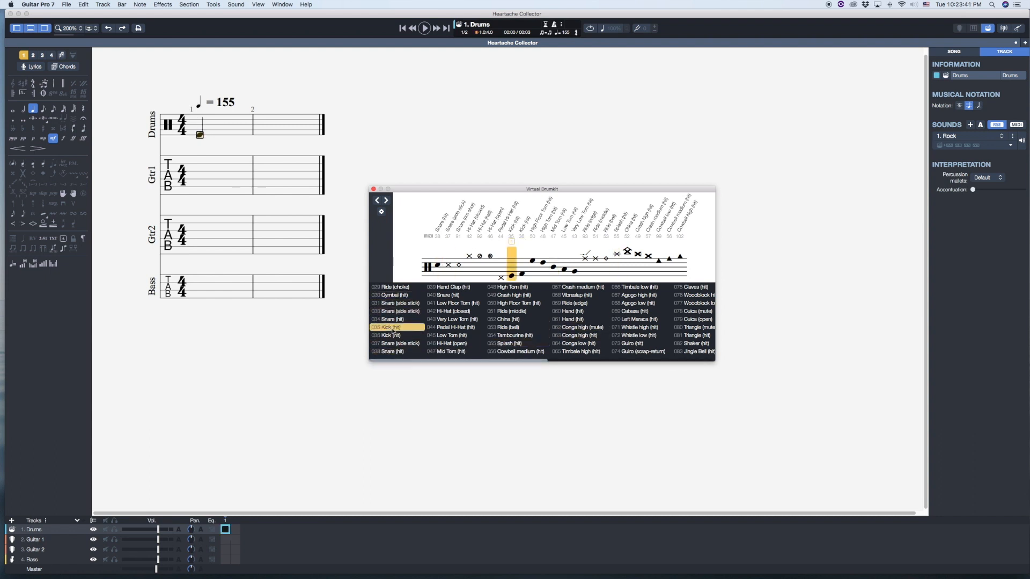
pyautogui.click(393, 328)
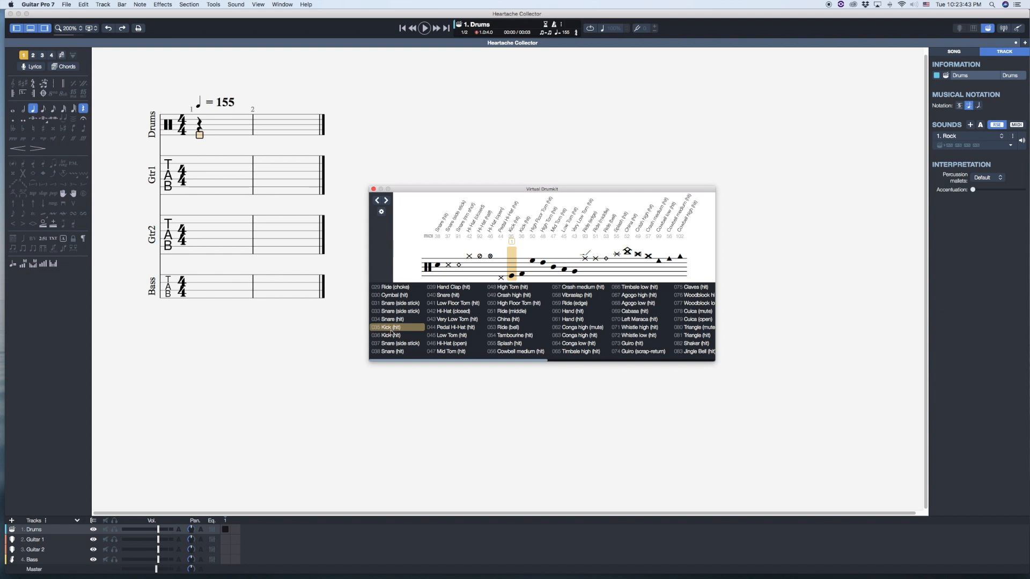
pyautogui.press('super+z')
pyautogui.press('super+z')
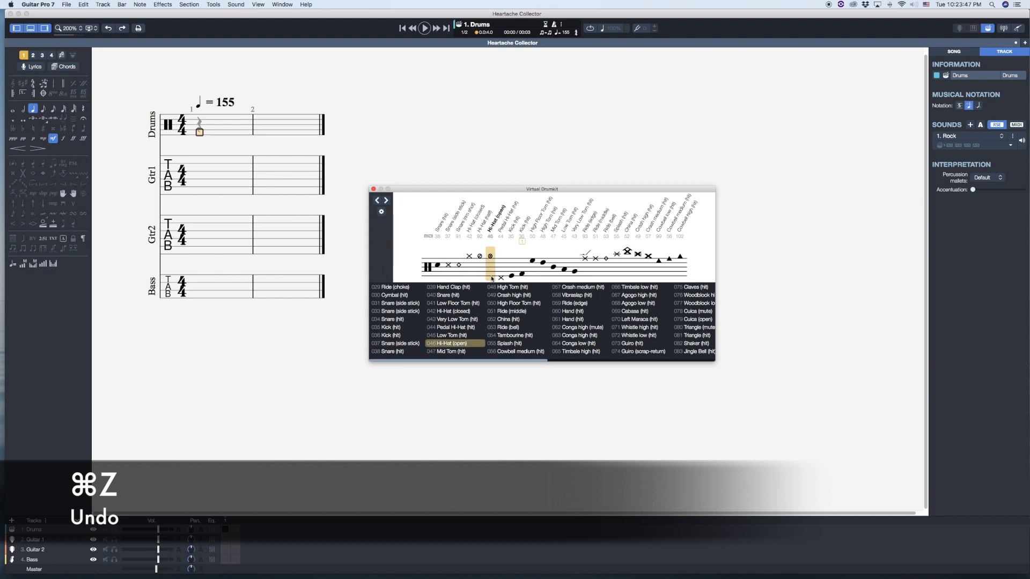
# Step: Stack a Kick (hit) and a Low Tom (hit) on the first drum beat using the drumkit staff, and delete them
pyautogui.click(513, 277)
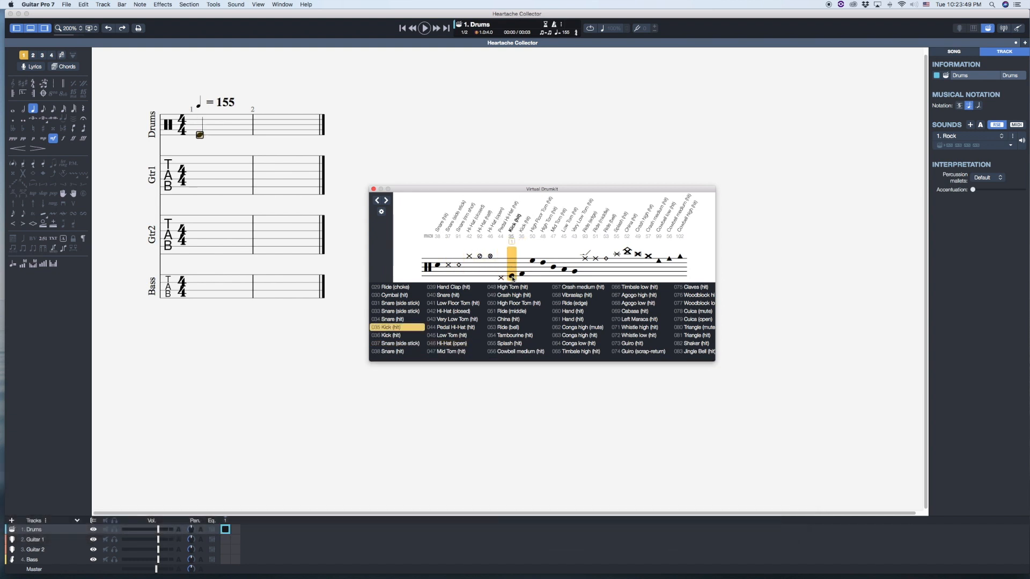
pyautogui.click(562, 271)
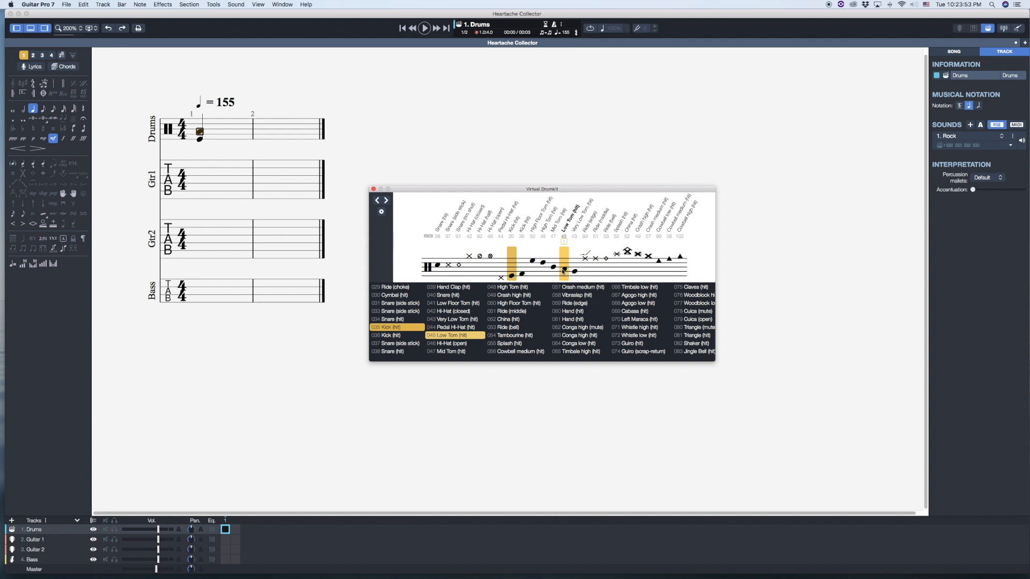
pyautogui.press('Delete')
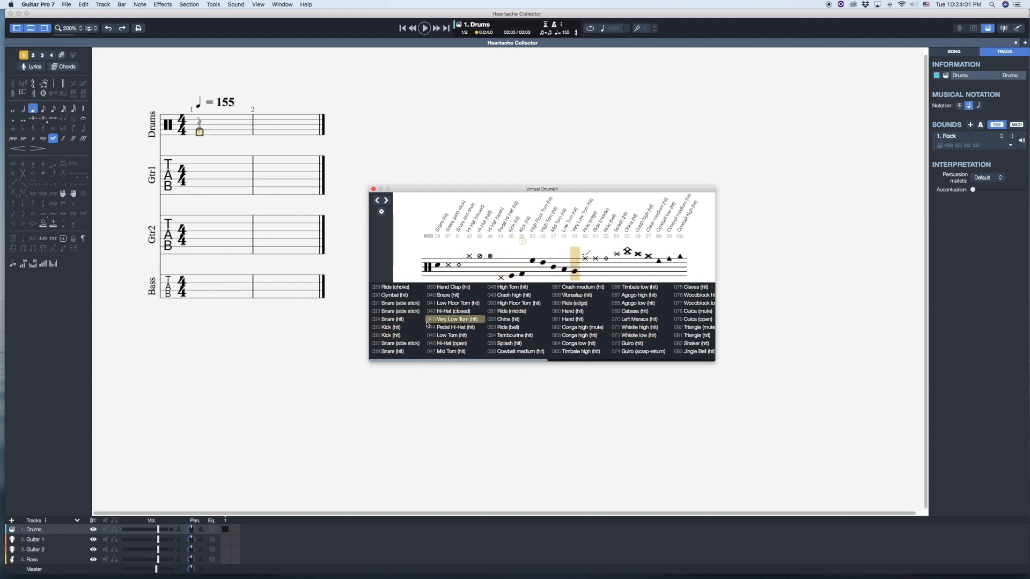
# Step: Display tablature for the Drums track and enter 35 on the first beat and 38 on the second
pyautogui.click(960, 107)
pyautogui.click(185, 190)
pyautogui.write('35')
pyautogui.press('Right')
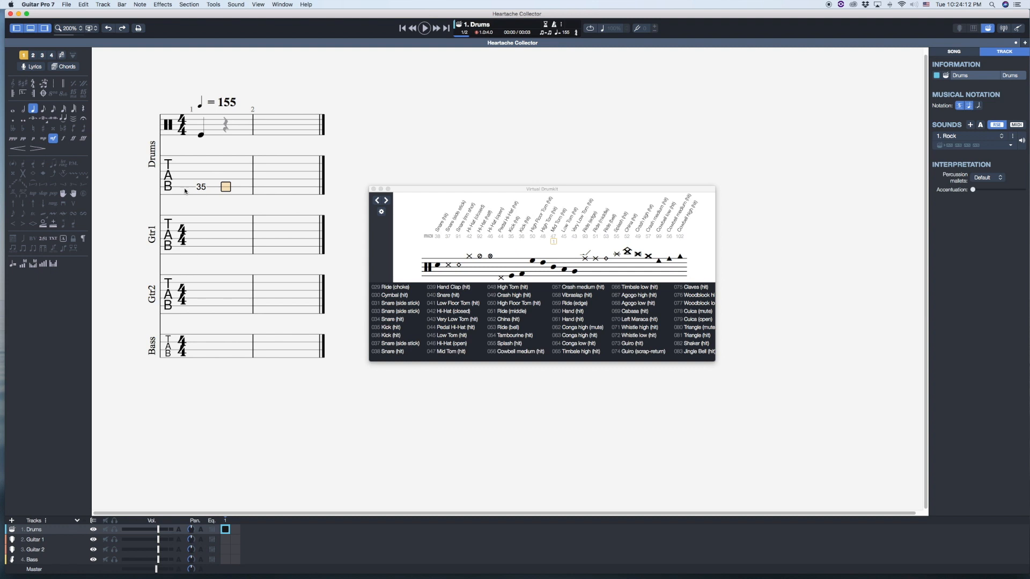
pyautogui.write('38')
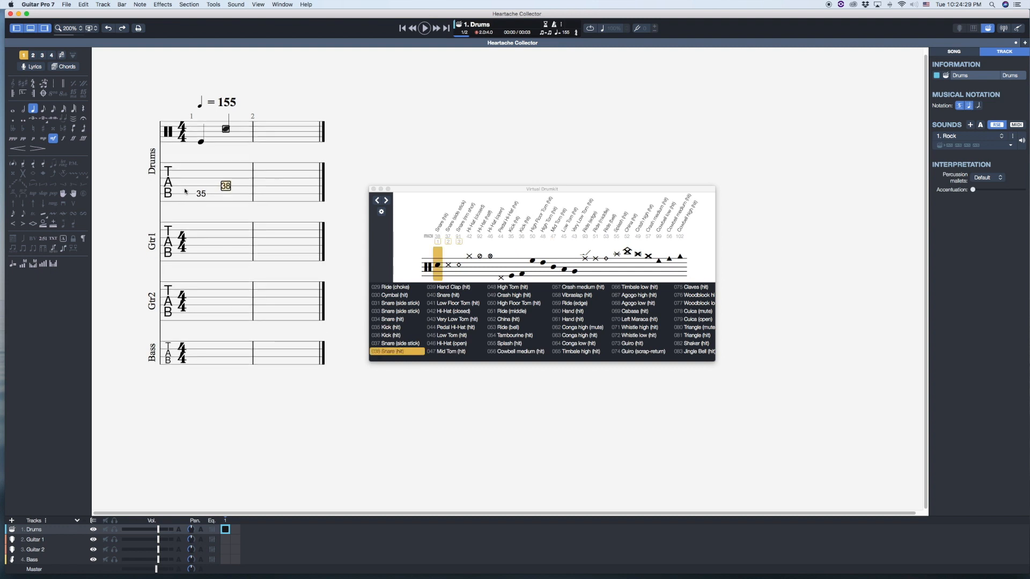
# Step: Delete the drum tablature entries and return the Drums track to standard notation only
pyautogui.press('BackSpace')
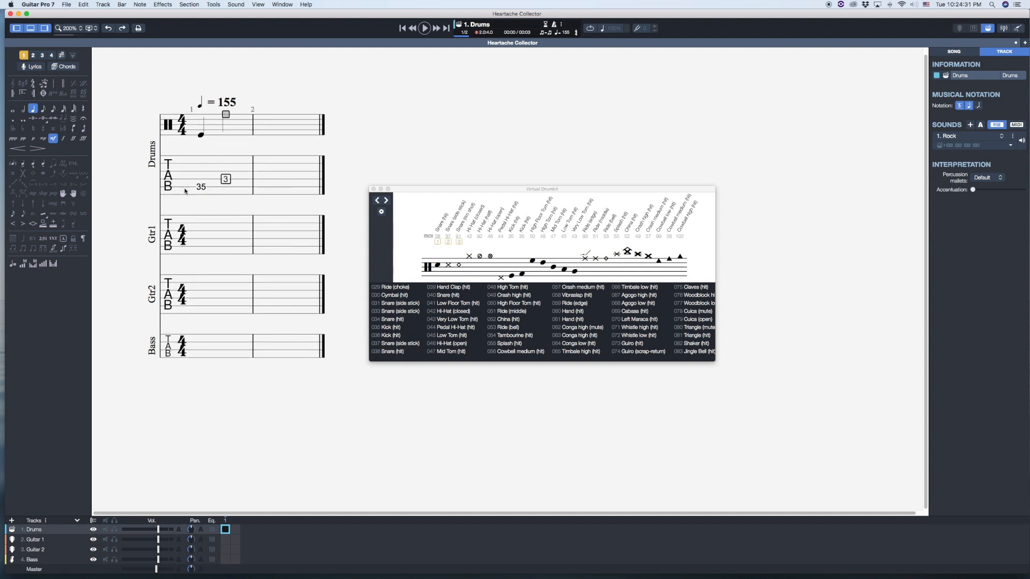
pyautogui.press('BackSpace')
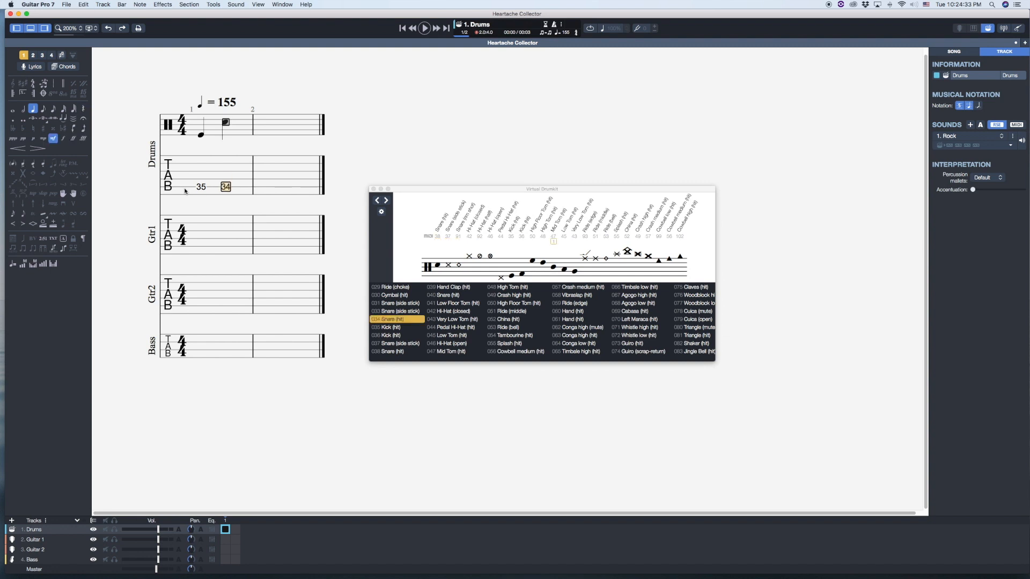
pyautogui.press('BackSpace')
pyautogui.press('BackSpace')
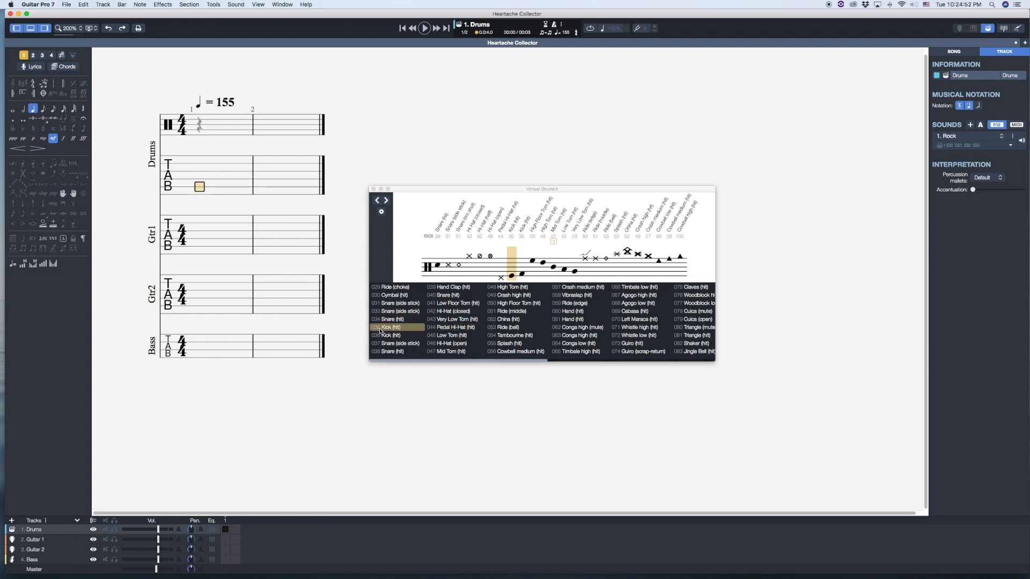
pyautogui.click(958, 106)
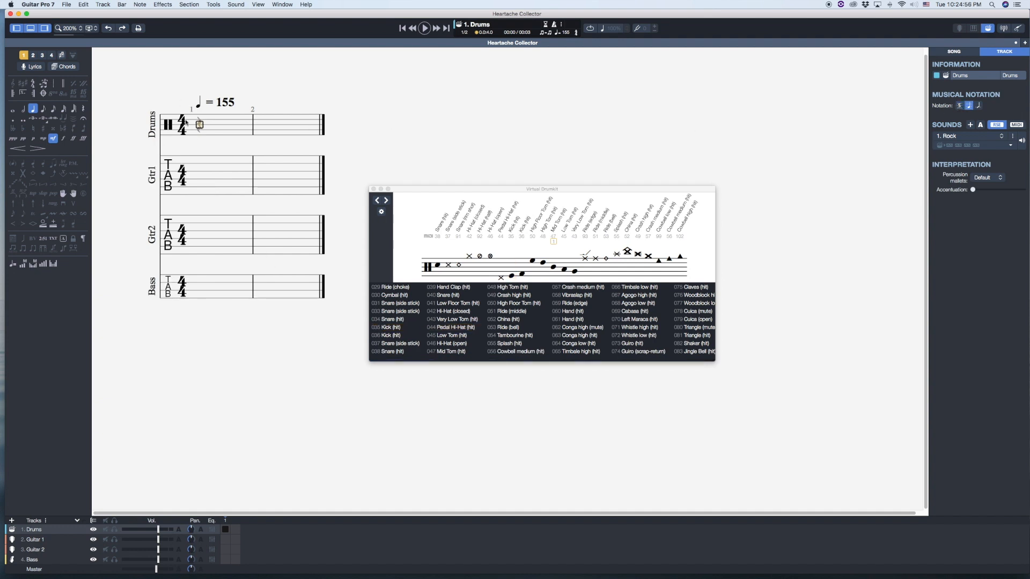
# Step: Move the Virtual Drumkit window below the score and enter four quarter-note Kick (hit) notes in bar 1 of the Drums track
pyautogui.click(198, 132)
pyautogui.moveTo(480, 190); pyautogui.dragTo(250, 328)
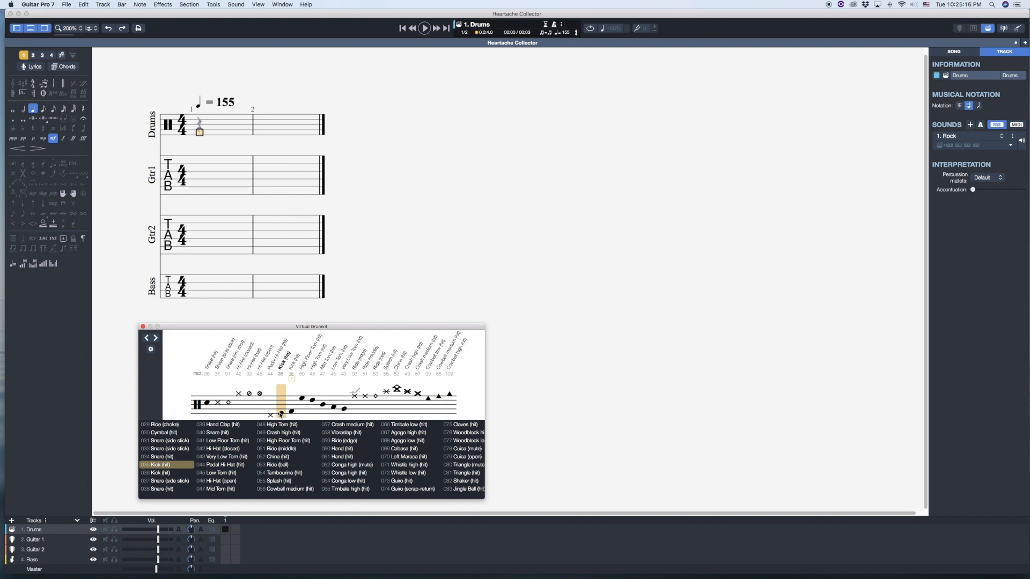
pyautogui.click(280, 415)
pyautogui.click(280, 415)
pyautogui.click(280, 415)
pyautogui.click(280, 415)
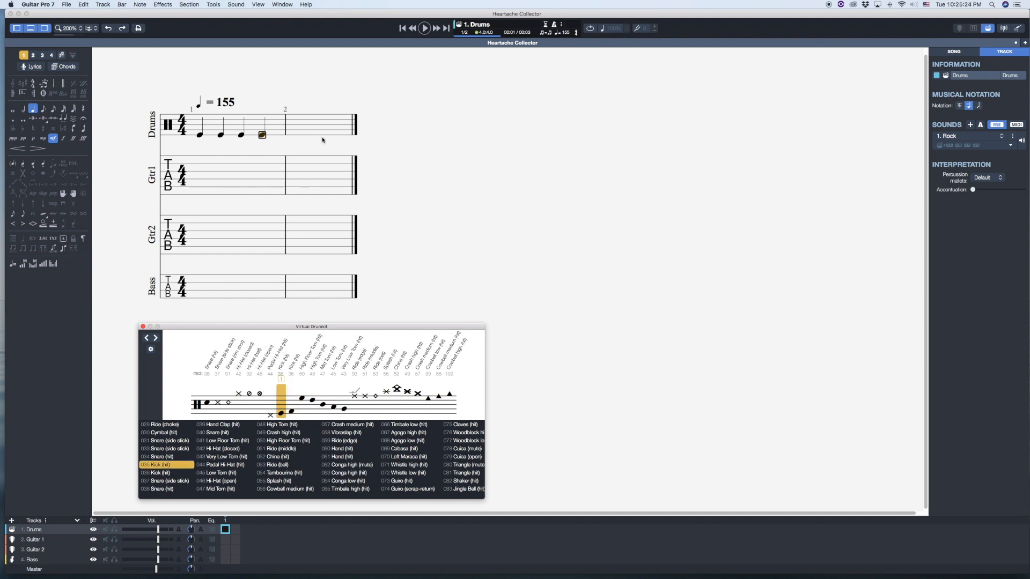
# Step: Copy the four kick notes from bar 1 of the Drums track into bar 2
pyautogui.moveTo(195, 129); pyautogui.dragTo(281, 131)
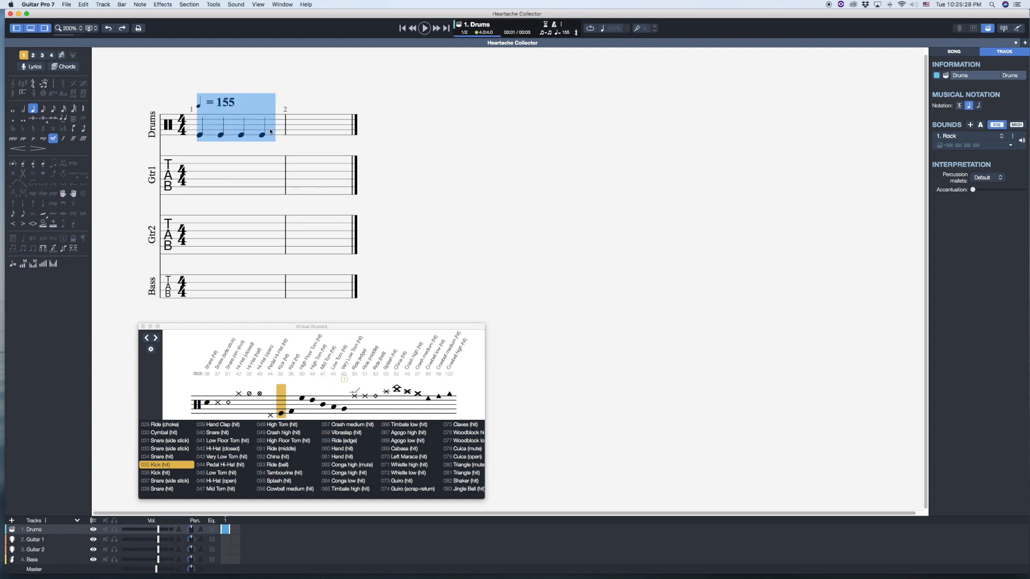
pyautogui.press('super+c')
pyautogui.click(295, 134)
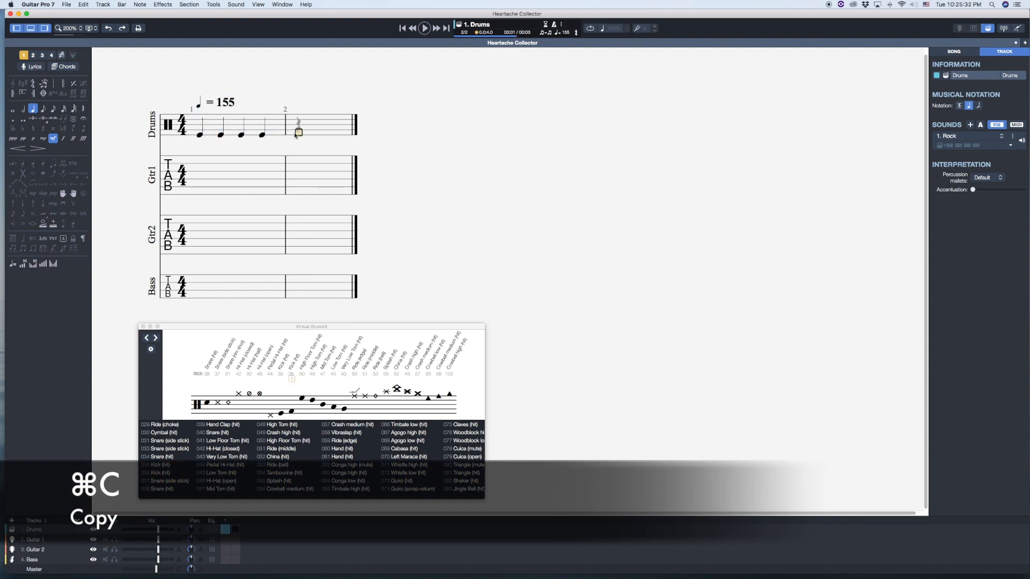
pyautogui.press('super+v')
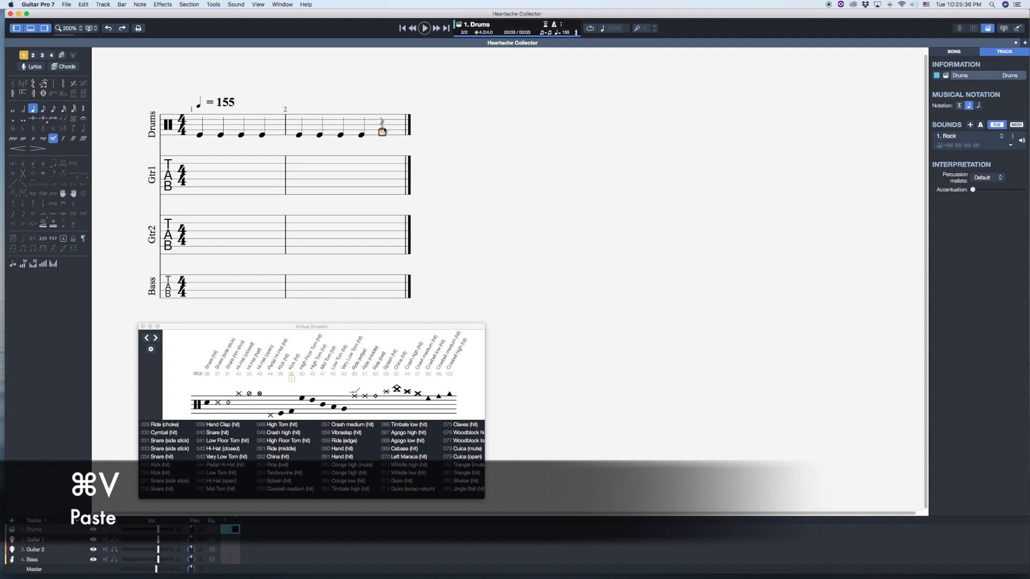
# Step: Extend the score with empty bars up to bar 8
pyautogui.press('Right')
pyautogui.press('Right')
pyautogui.press('Right')
pyautogui.press('Right')
pyautogui.press('Right')
pyautogui.press('Right')
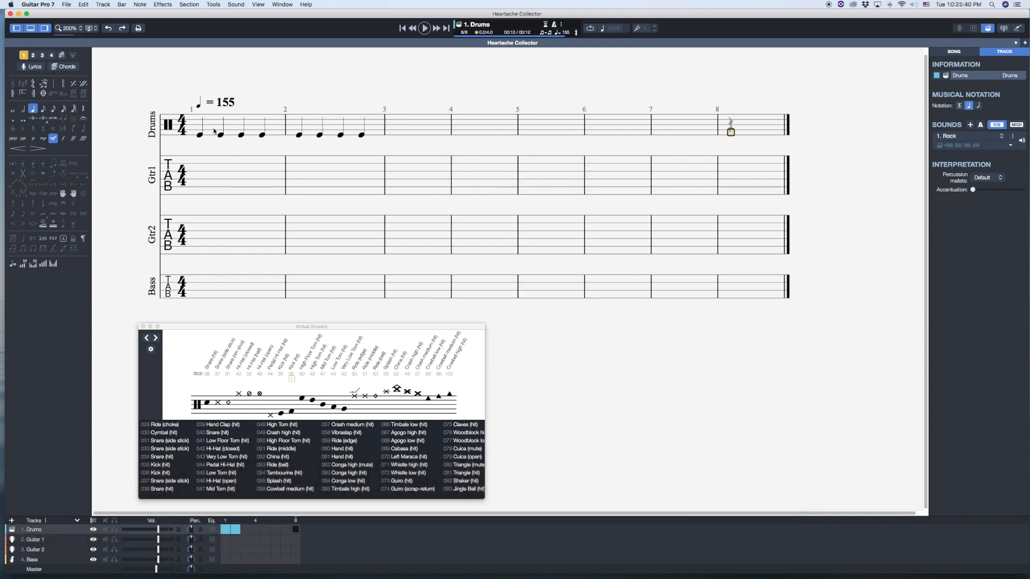
# Step: Play the drum part back from the start of bar 1 and stop after the kick pattern
pyautogui.click(203, 133)
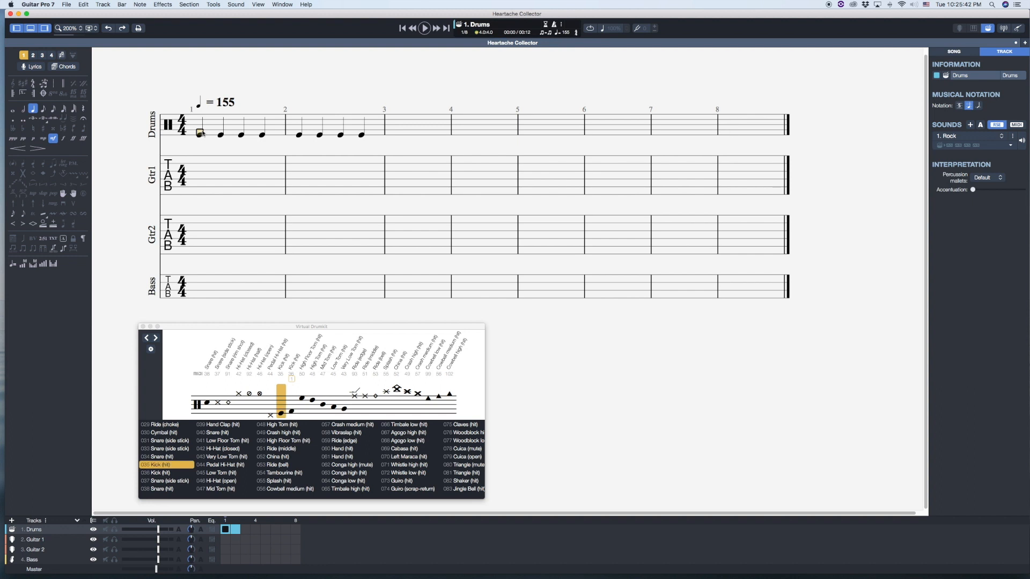
pyautogui.press('space')
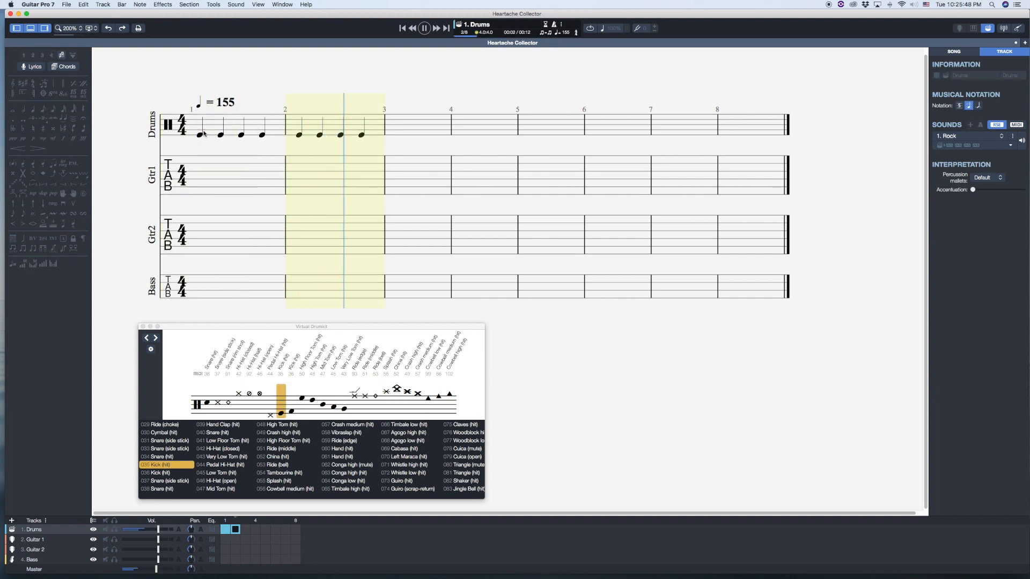
pyautogui.press('space')
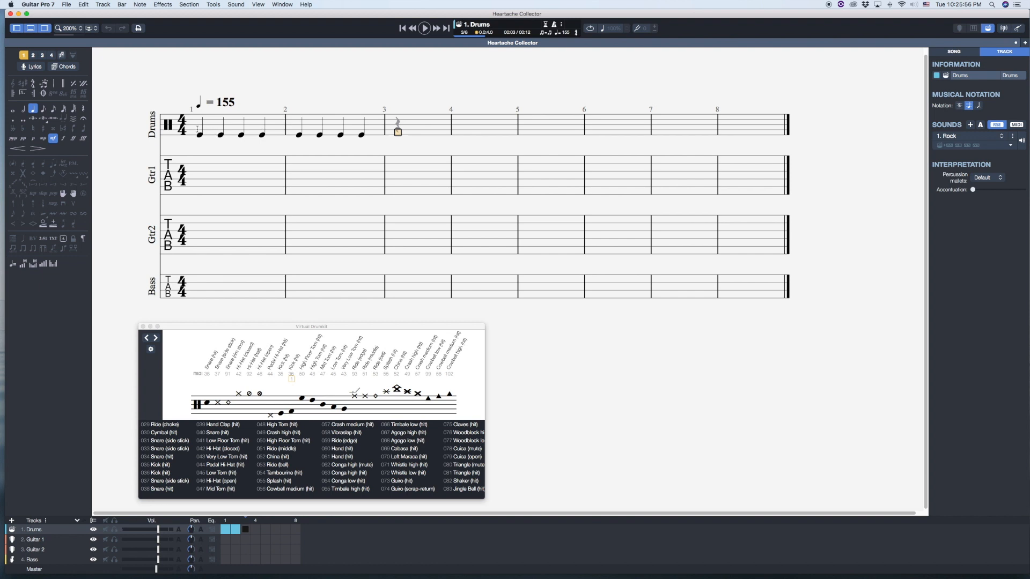
# Step: Copy the kick notes in bars 1 and 2 of the Drums track into bars 3 and 4
pyautogui.moveTo(197, 128); pyautogui.dragTo(363, 134)
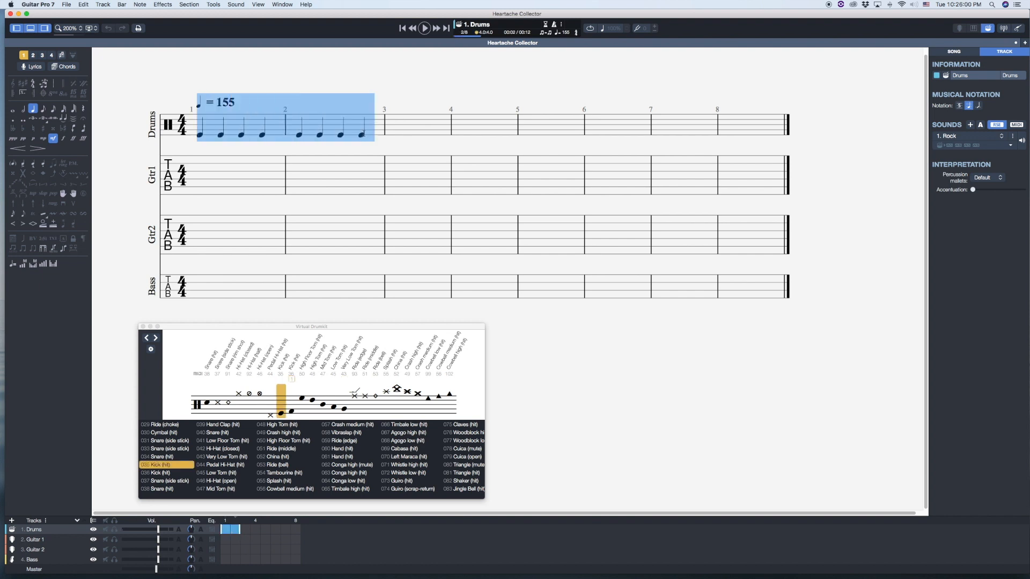
pyautogui.click(396, 135)
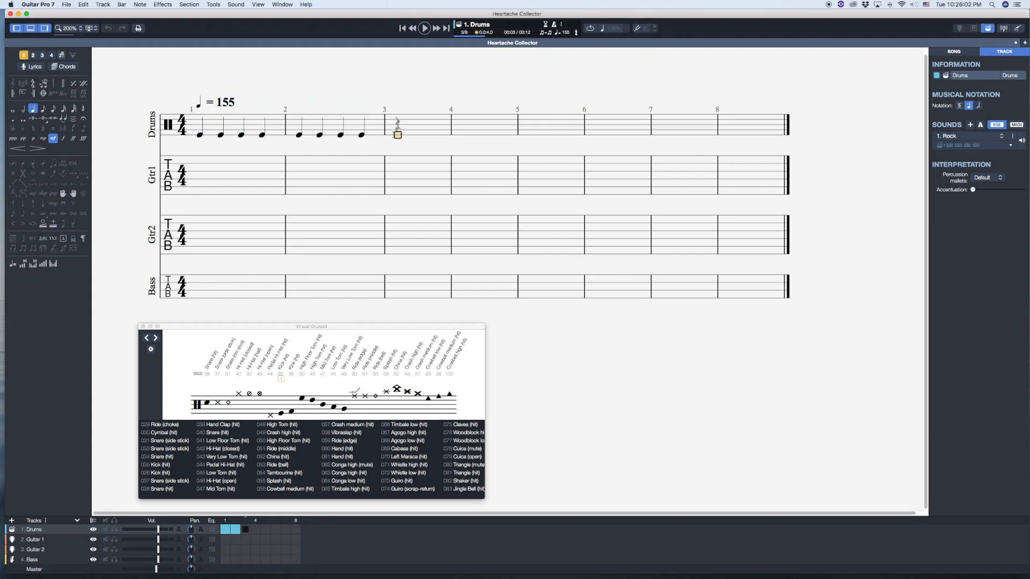
pyautogui.press('super+v')
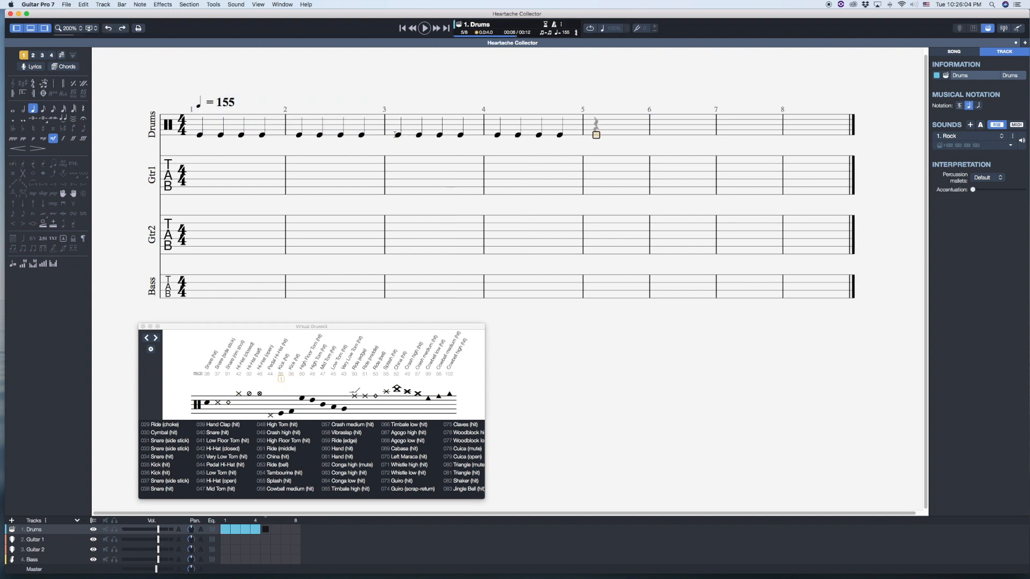
# Step: Enter eighth notes 6, 7, 6, 0, 5, 3 on the lowest string in bar 3 of the Gtr1 track
pyautogui.click(394, 191)
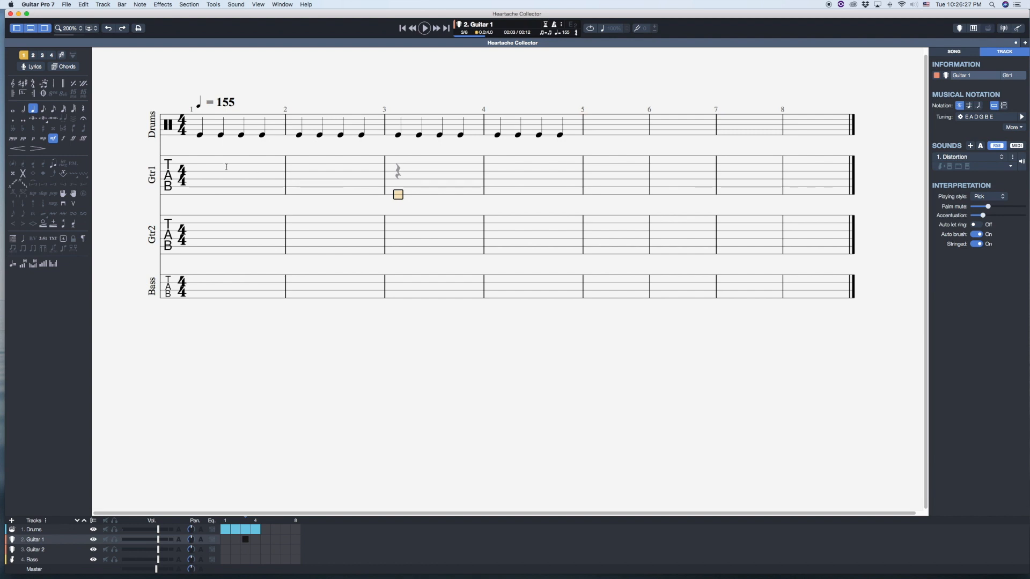
pyautogui.press('-')
pyautogui.press('6')
pyautogui.press('Right')
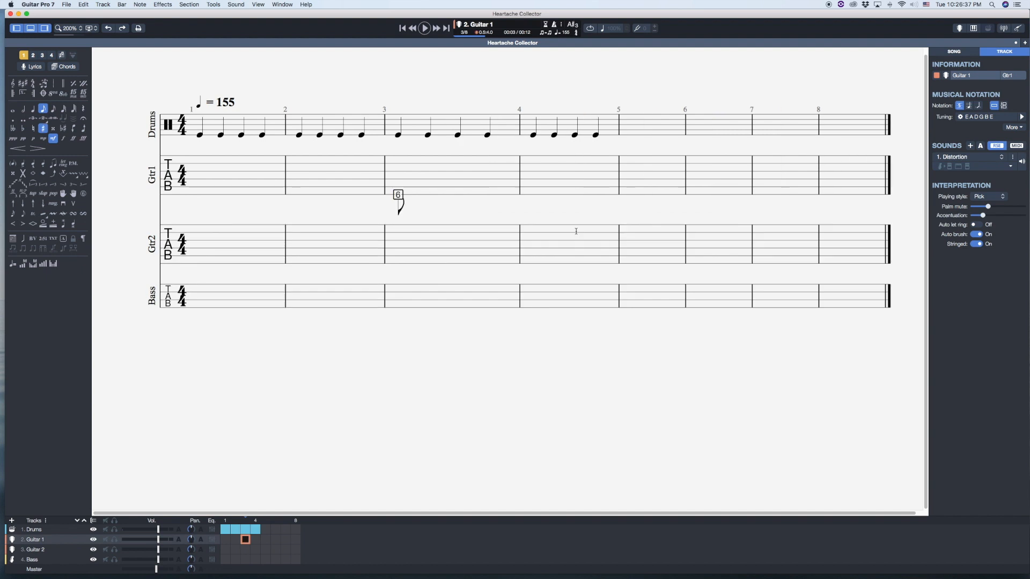
pyautogui.press('7')
pyautogui.press('Right')
pyautogui.press('6')
pyautogui.press('Right')
pyautogui.press('0')
pyautogui.press('Right')
pyautogui.press('5')
pyautogui.press('Right')
pyautogui.press('3')
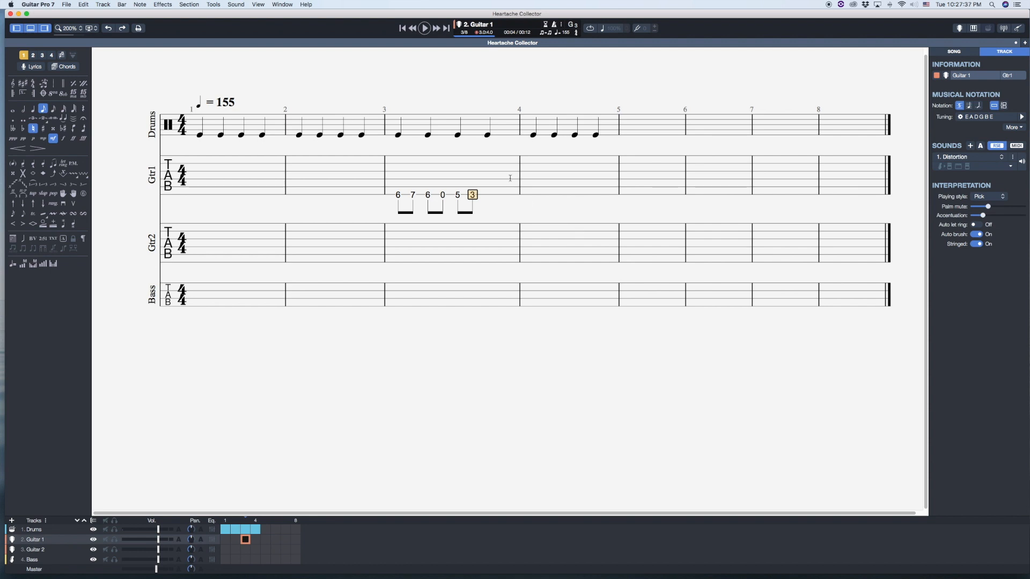
# Step: Complete bar 3 of Gtr1 with an eighth rest and an eighth-note 5 on the lowest string
pyautogui.press('Right')
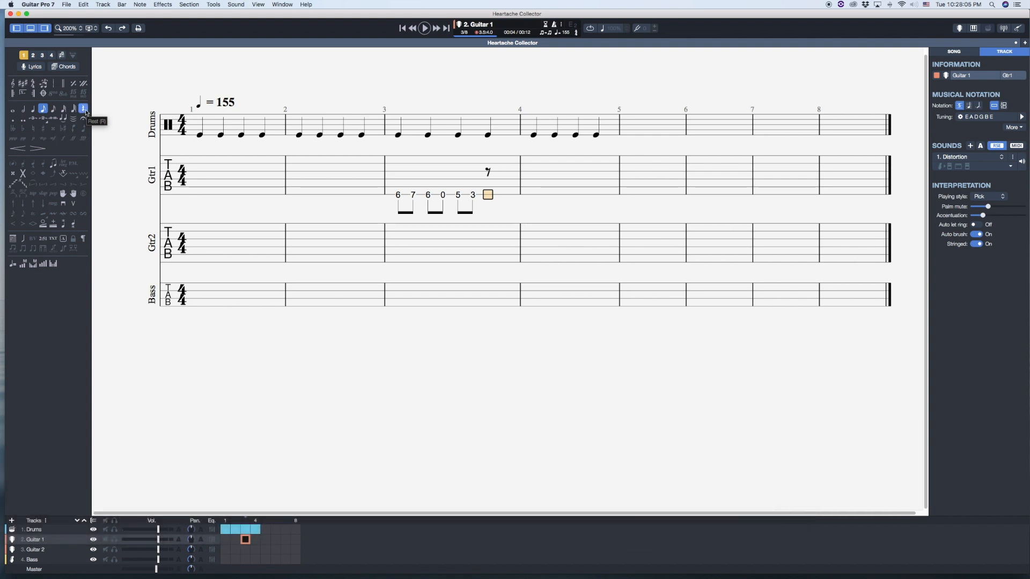
pyautogui.press('Right')
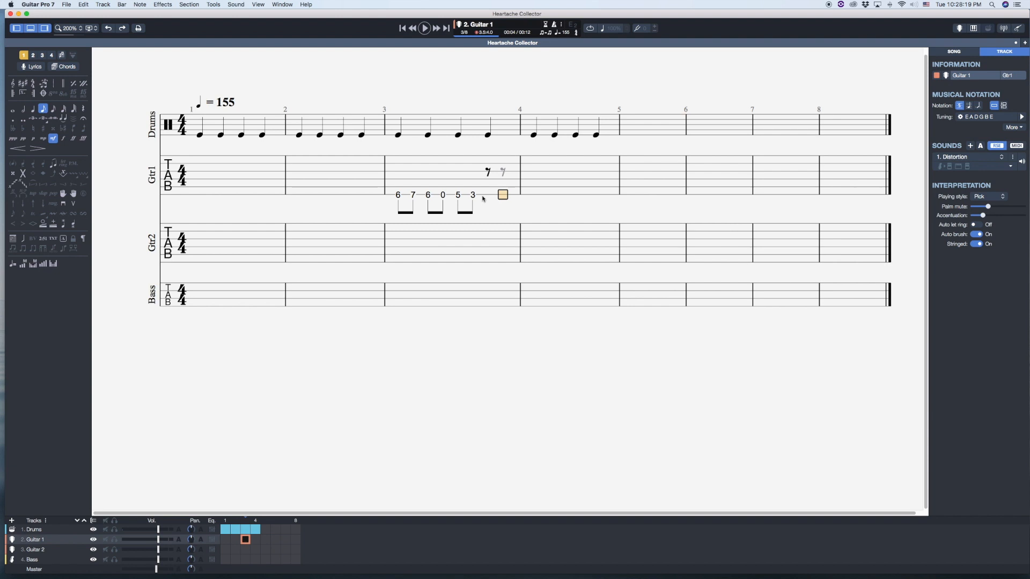
pyautogui.write('5')
pyautogui.press('Right')
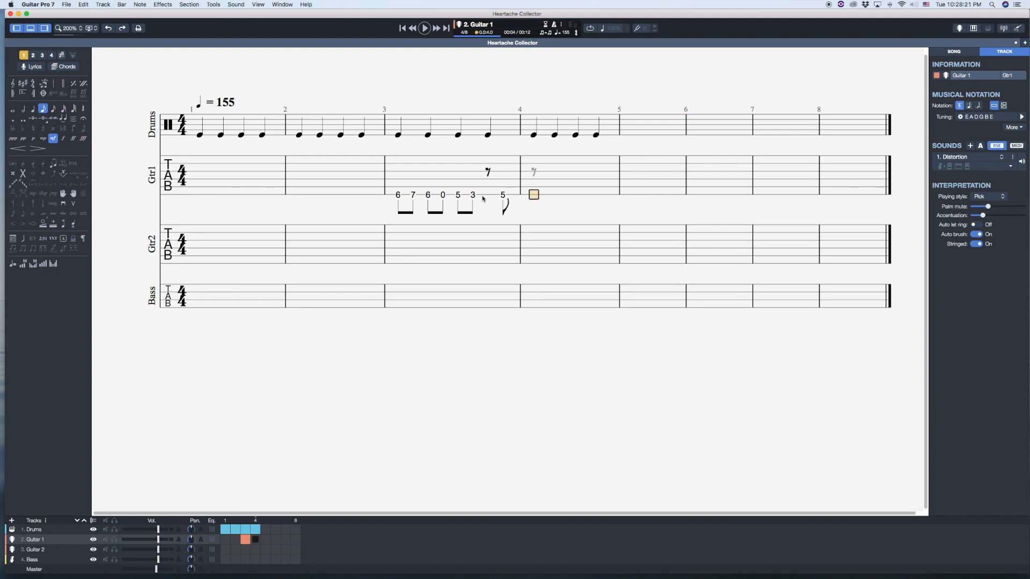
# Step: Fill bar 4 of Gtr1 on the lowest string with eighth rest, 0, eighth rest, 0, 3, 0 and a quarter-note 3
pyautogui.write('0')
pyautogui.press('Right')
pyautogui.write('0')
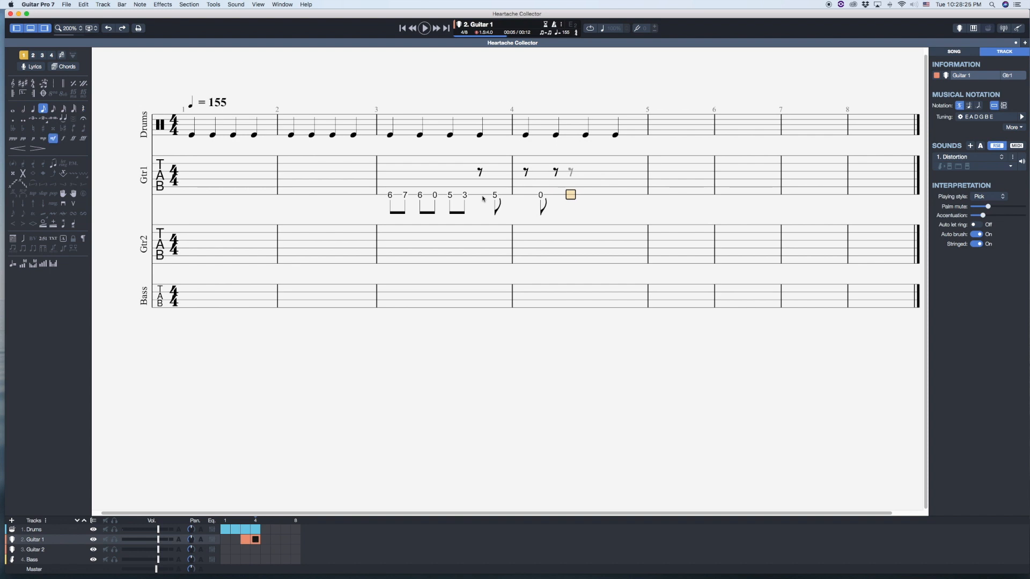
pyautogui.press('Right')
pyautogui.write('3')
pyautogui.press('Right')
pyautogui.write('0')
pyautogui.press('Right')
pyautogui.write('3')
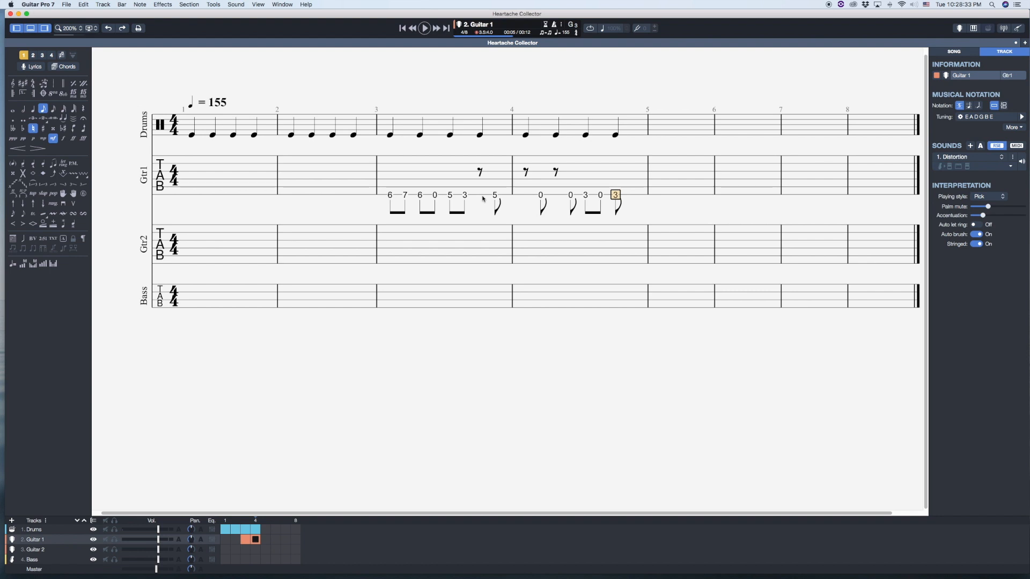
pyautogui.press('-')
# Step: Play the guitar riff back from bar 3 and stop once bar 4 has finished
pyautogui.click(384, 184)
pyautogui.press('space')
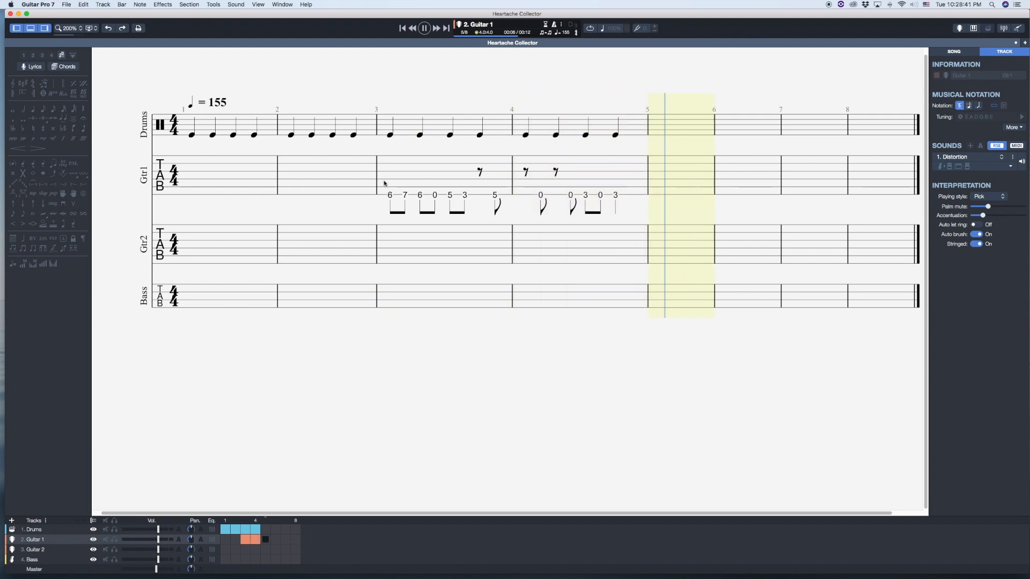
pyautogui.press('space')
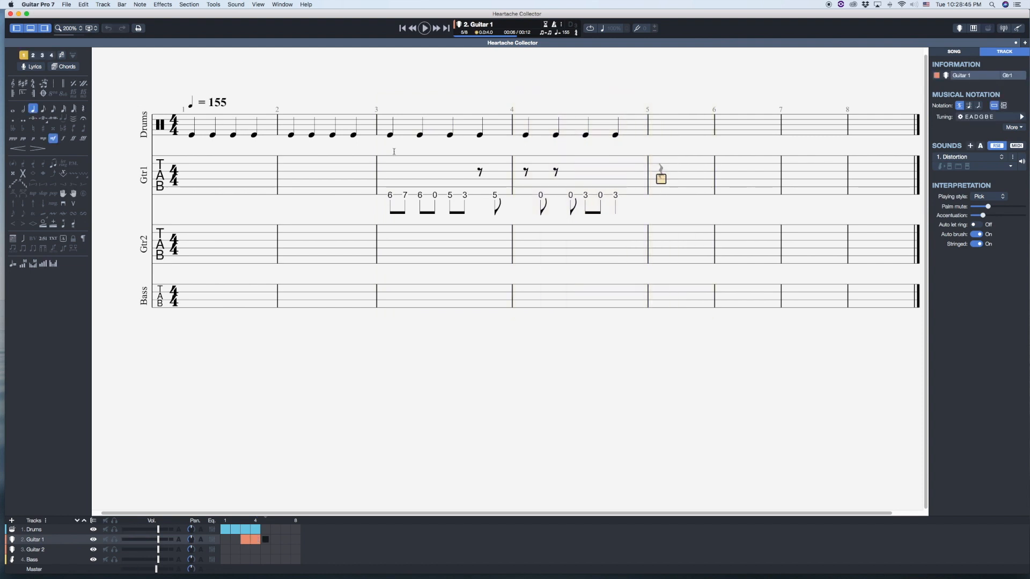
# Step: Copy bar 3 across all tracks with All-Track Copy and paste it into bar 5
pyautogui.moveTo(388, 133); pyautogui.dragTo(498, 130)
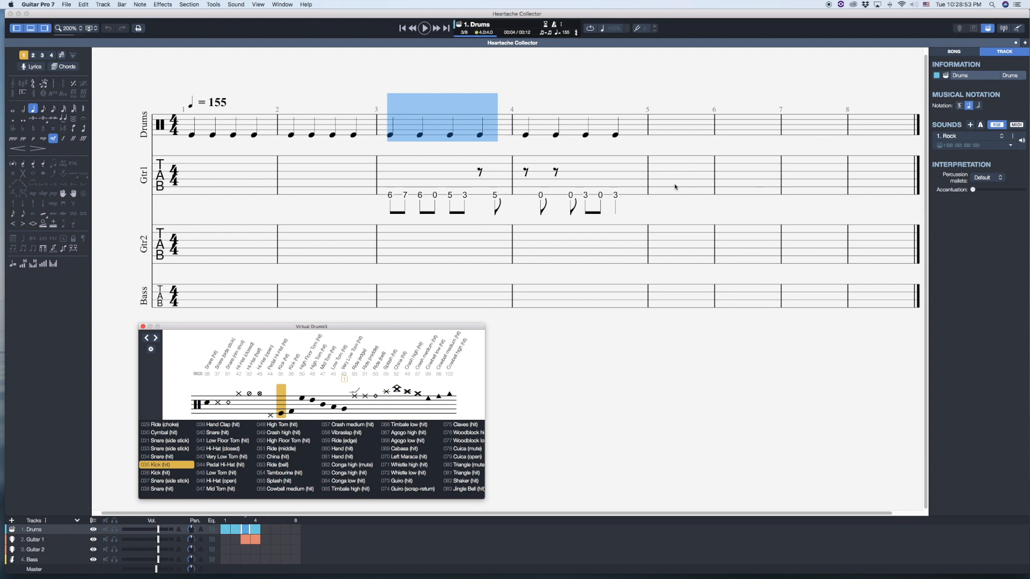
pyautogui.click(393, 121)
pyautogui.moveTo(394, 122); pyautogui.dragTo(490, 125)
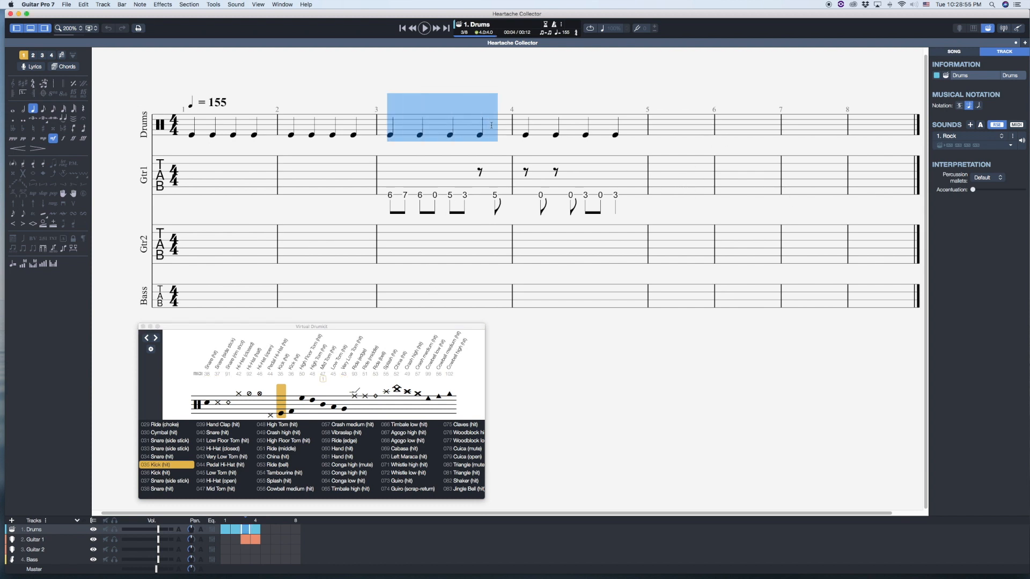
pyautogui.click(84, 5)
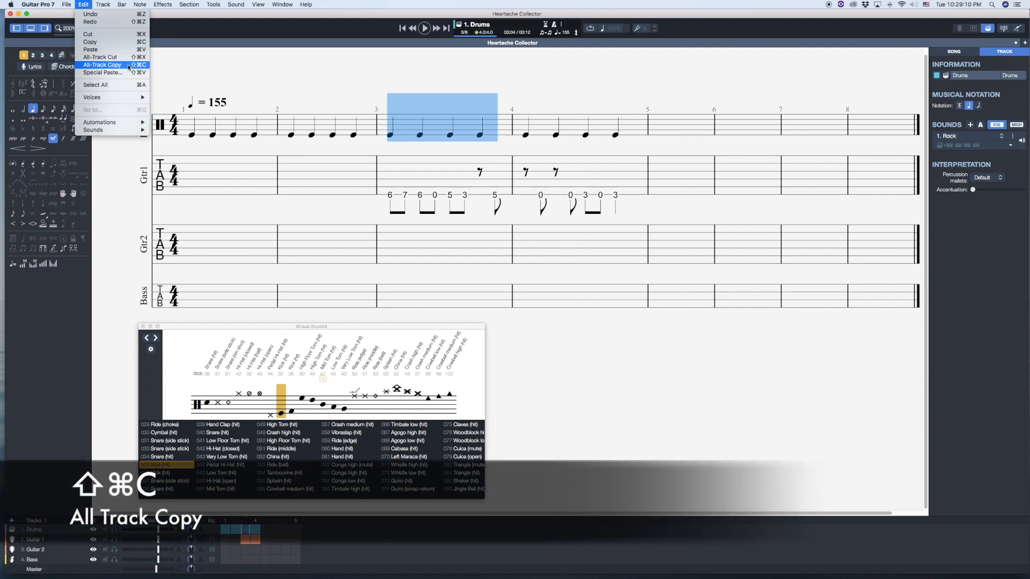
pyautogui.click(129, 65)
pyautogui.click(664, 127)
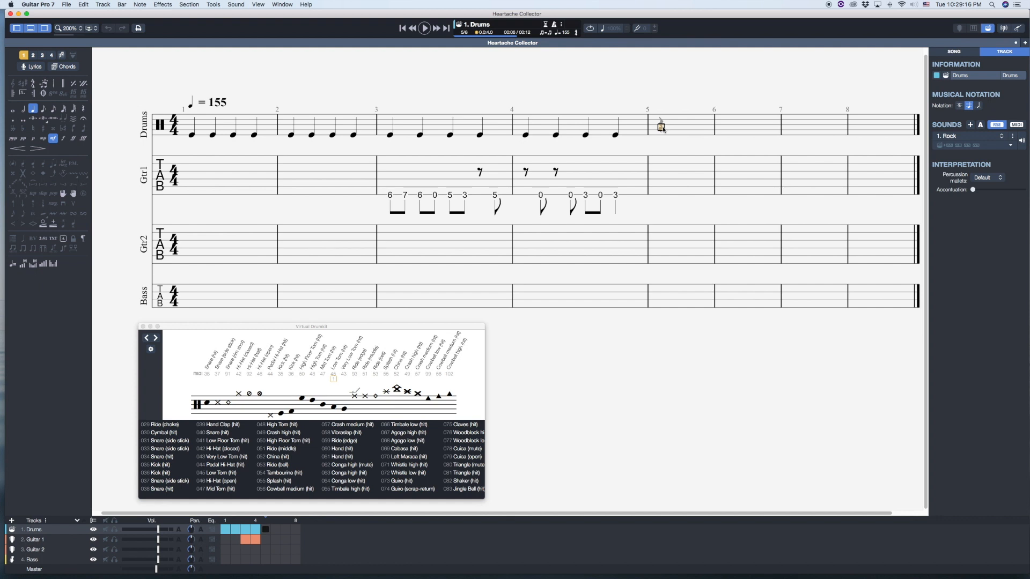
pyautogui.press('super+v')
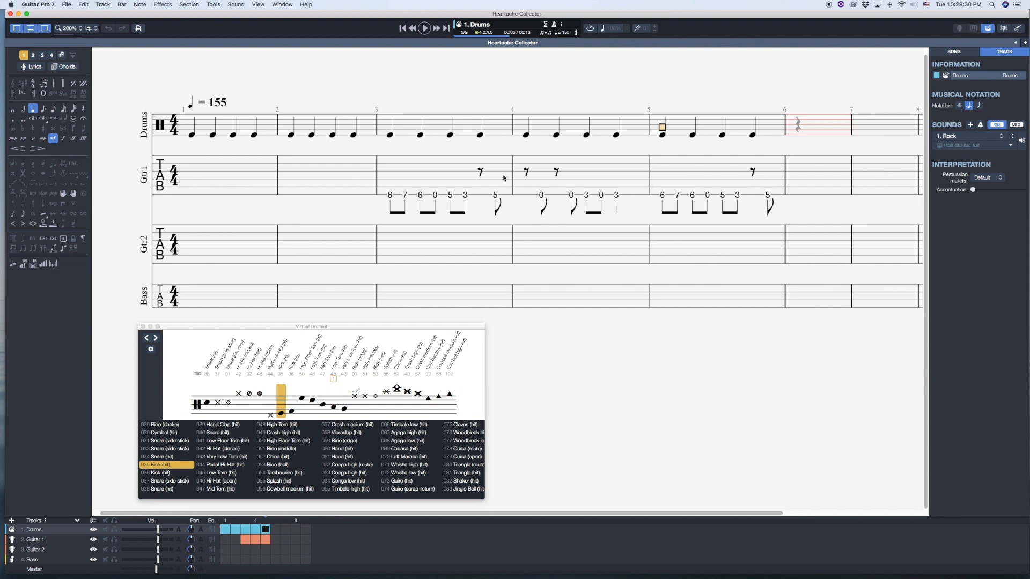
# Step: Play the score back from bar 3 through the pasted bar 5 and stop
pyautogui.click(388, 185)
pyautogui.press('space')
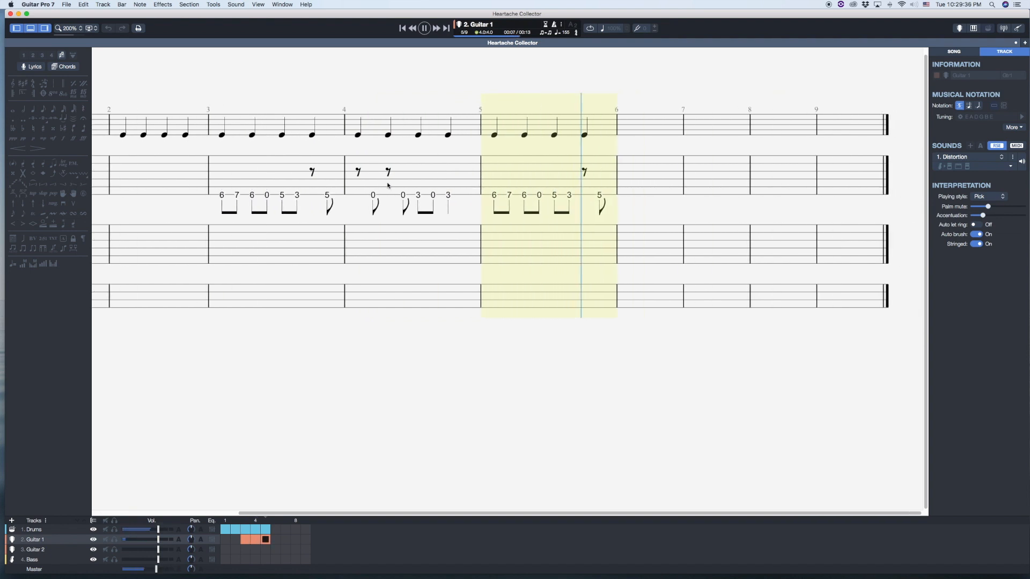
pyautogui.press('space')
# Step: Shift the final 5 in bar 5 of Gtr1 up one string, keeping the same fret number
pyautogui.press('Left')
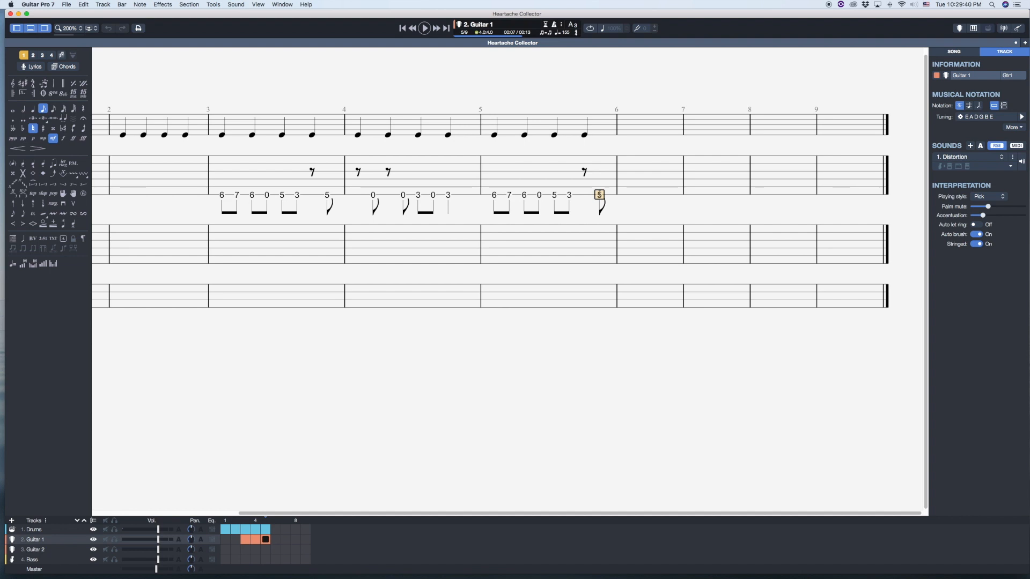
pyautogui.press('Up')
pyautogui.press('Down')
pyautogui.press('Left')
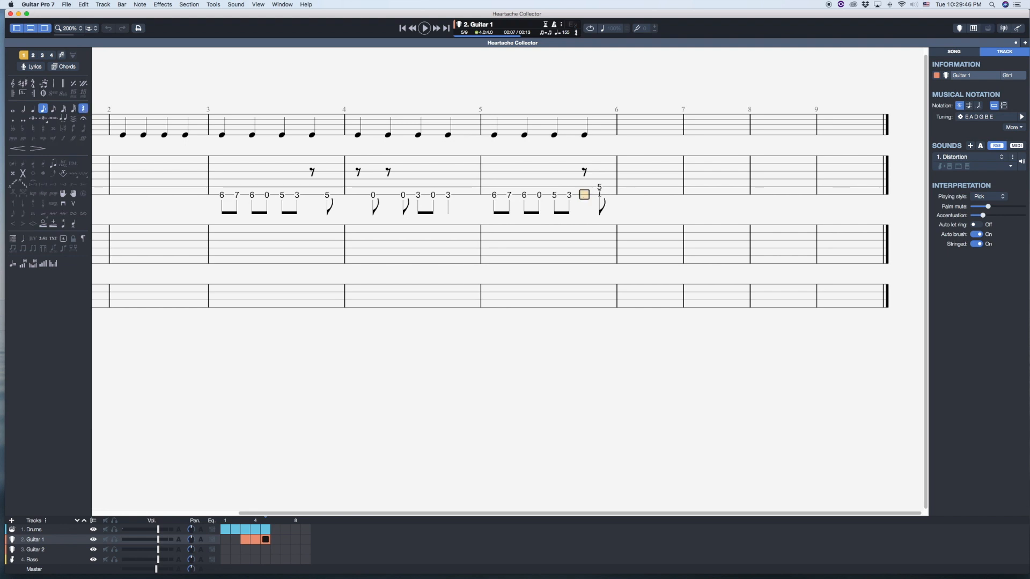
# Step: Play bar 5 back to hear the shifted last note and stop at the end of the bar
pyautogui.press('Left')
pyautogui.press('Left')
pyautogui.press('Left')
pyautogui.press('Left')
pyautogui.press('Left')
pyautogui.press('Left')
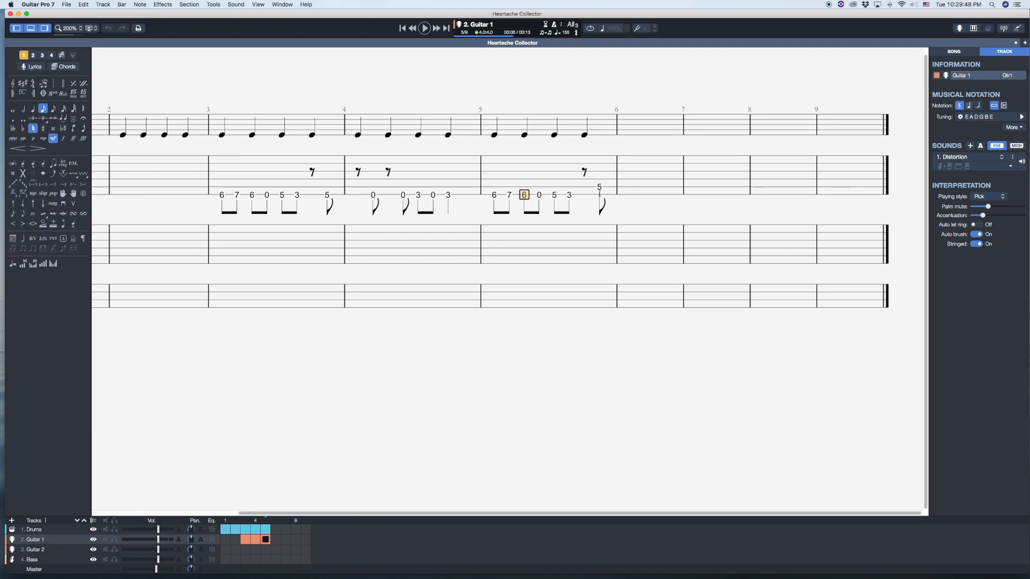
pyautogui.press('space')
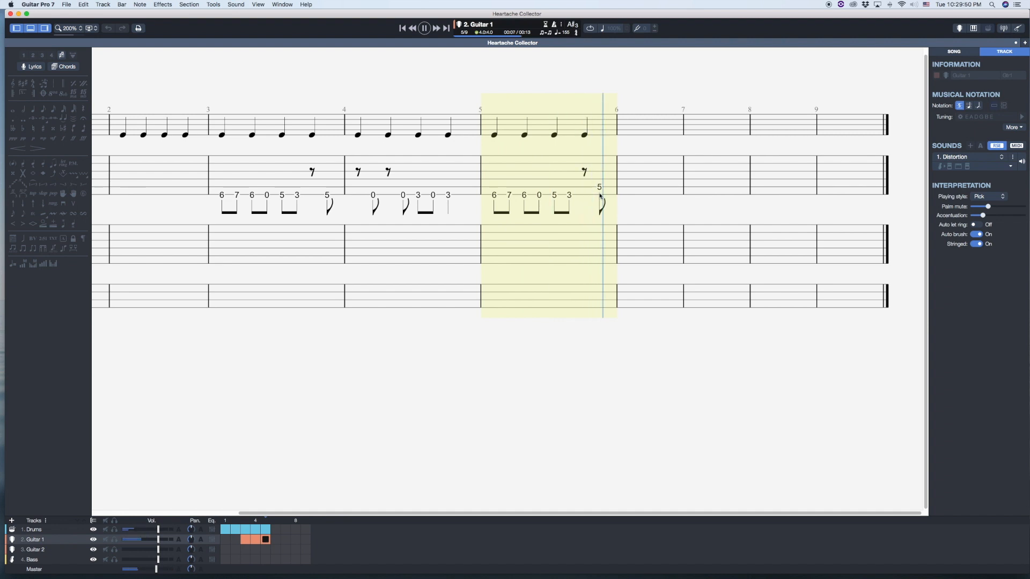
pyautogui.press('space')
# Step: Start bar 6 of Gtr1 with an eighth rest followed by an eighth-note 0 on the lowest string
pyautogui.press('r')
pyautogui.press('-')
pyautogui.press('+')
pyautogui.press('+')
pyautogui.press('Right')
pyautogui.press('0')
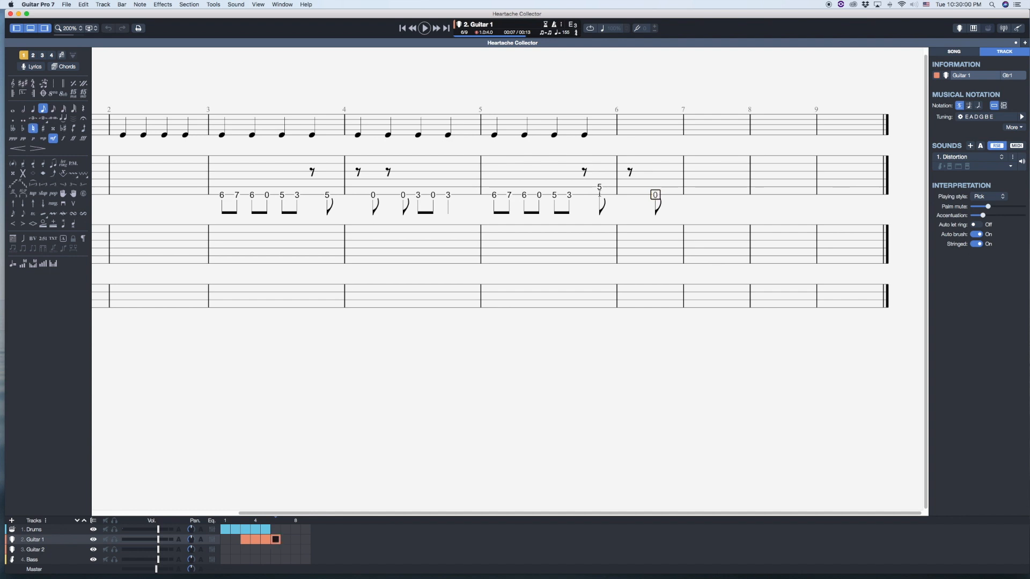
# Step: Continue bar 6 of Gtr1 with an eighth rest and two eighth-note 0s on the lowest string
pyautogui.press('Right')
pyautogui.press('r')
pyautogui.press('Right')
pyautogui.press('0')
pyautogui.press('Right')
pyautogui.press('0')
pyautogui.press('Right')
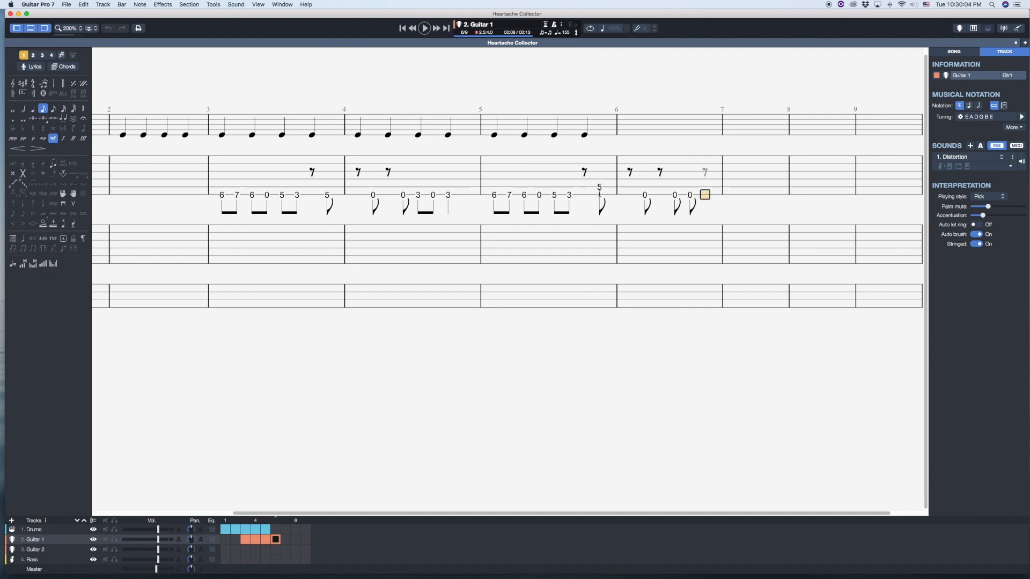
# Step: Lengthen the last 0 in bar 6 of Gtr1 to a quarter note and add another quarter-note 0 after it
pyautogui.press('-')
pyautogui.press('0')
pyautogui.press('-')
pyautogui.press('-')
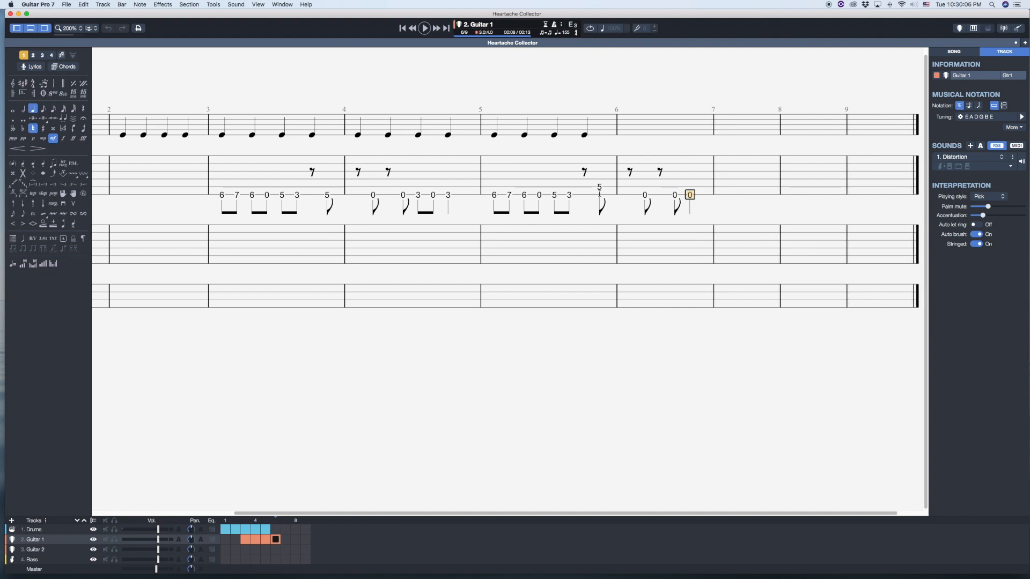
pyautogui.press('Right')
pyautogui.press('0')
pyautogui.press('Right')
pyautogui.press('Left')
pyautogui.press('Left')
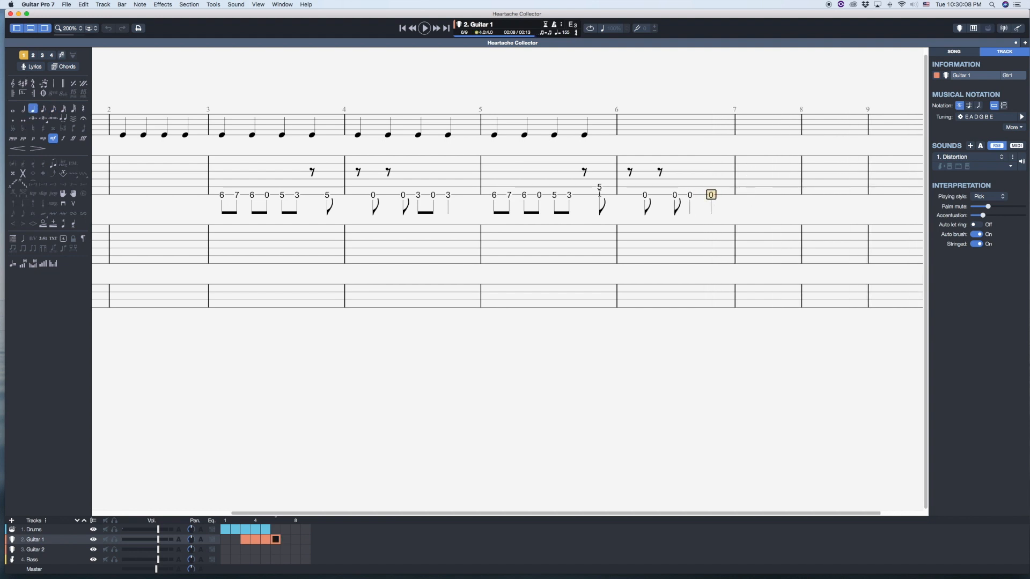
pyautogui.press('Right')
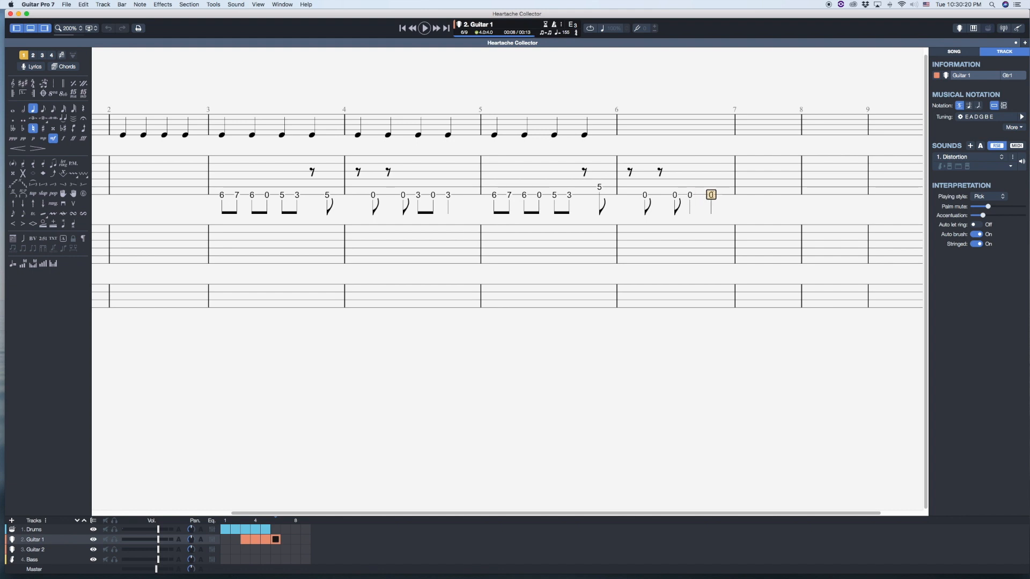
# Step: Check the two quarter-note 0s ending bar 6 of Gtr1, playing the riff from bar 5 through bar 6
pyautogui.click(691, 196)
pyautogui.click(711, 195)
pyautogui.click(692, 196)
pyautogui.click(711, 195)
pyautogui.click(691, 195)
pyautogui.click(501, 187)
pyautogui.press('space')
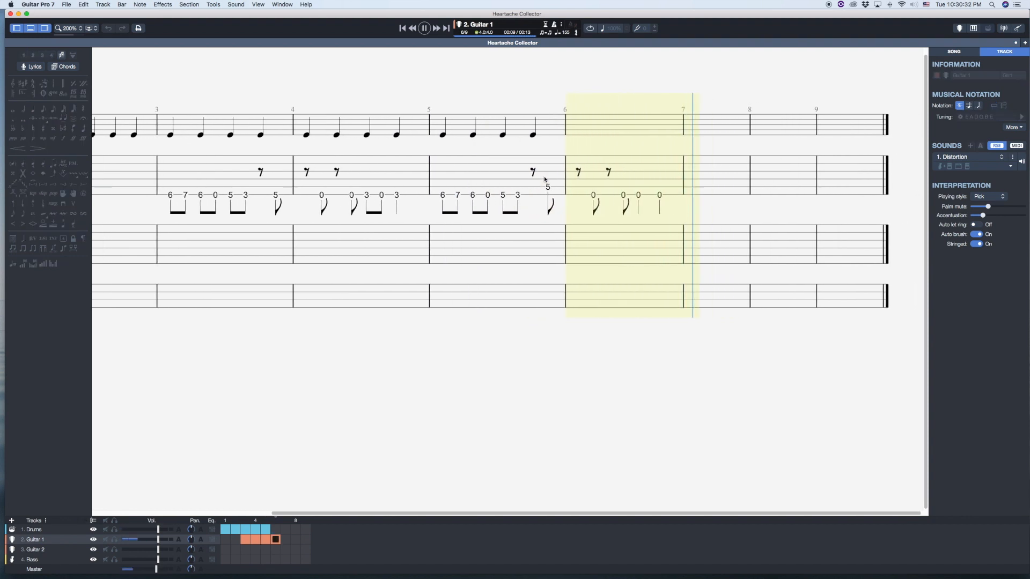
pyautogui.press('space')
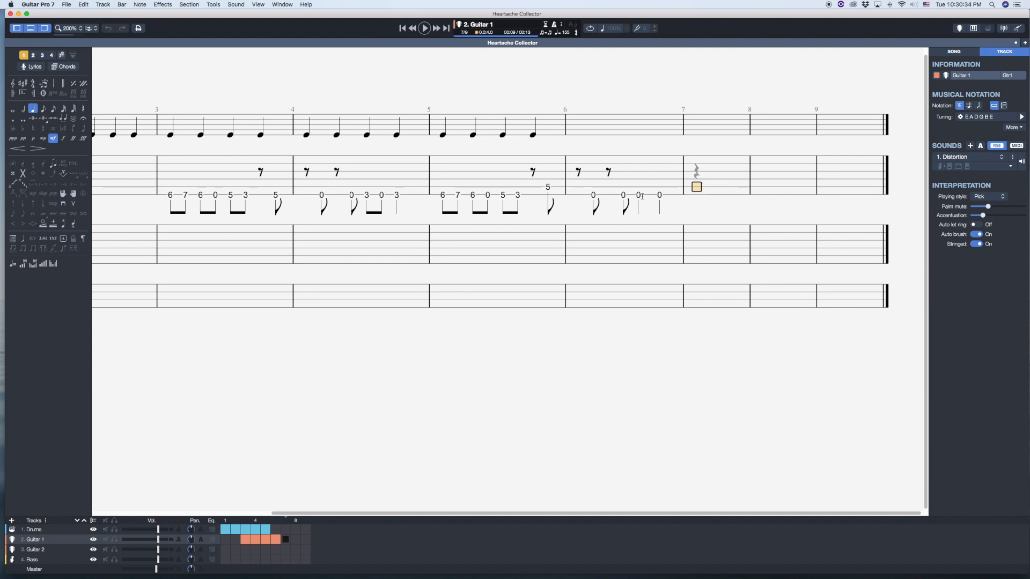
# Step: Insert a beat before the last 0 in bar 6 of Gtr1 as a quarter rest
pyautogui.click(655, 195)
pyautogui.click(133, 3)
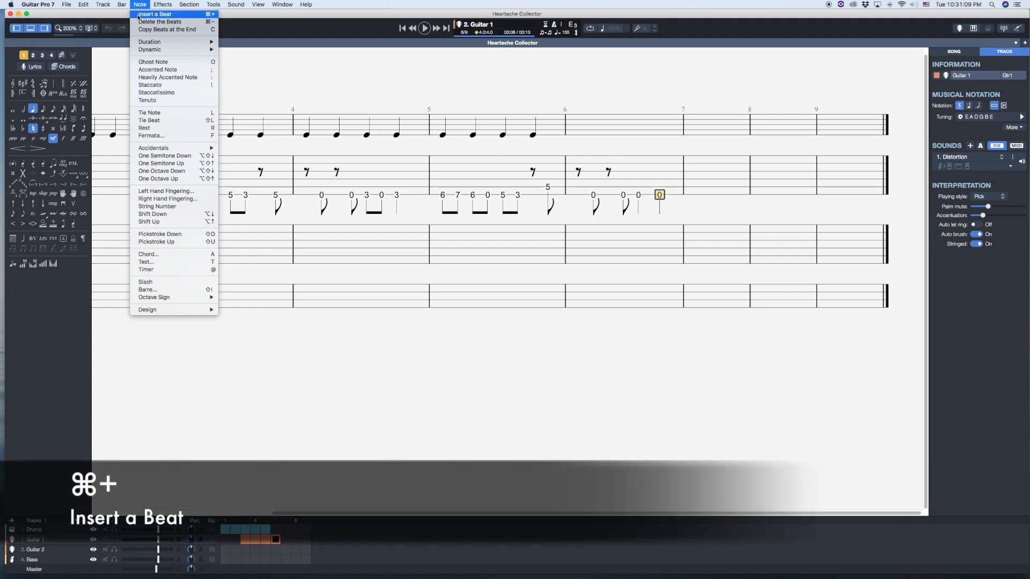
pyautogui.click(139, 14)
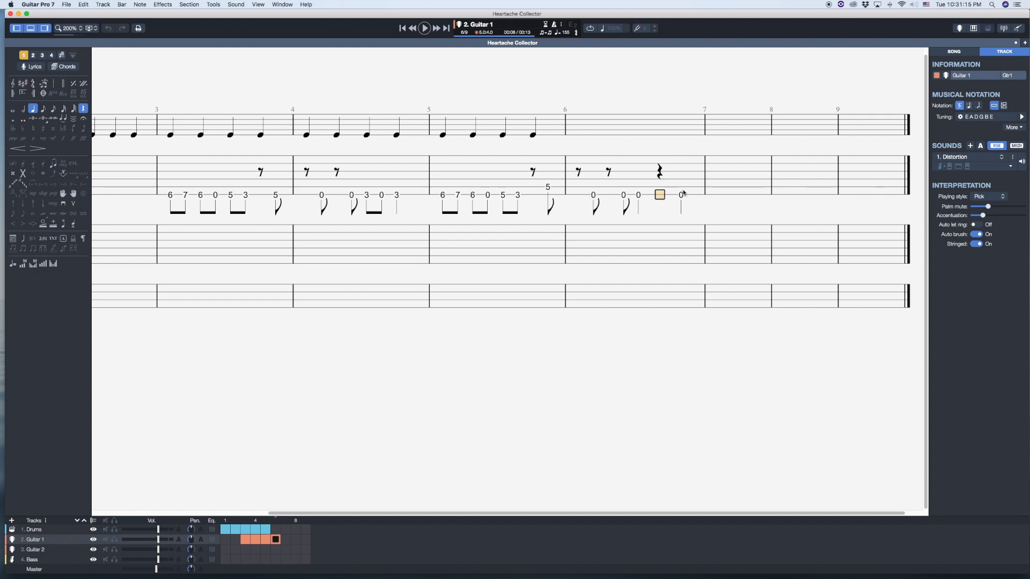
# Step: Select the last three beats of bar 6 in Gtr1 and shorten them to eighth-note values
pyautogui.click(726, 195)
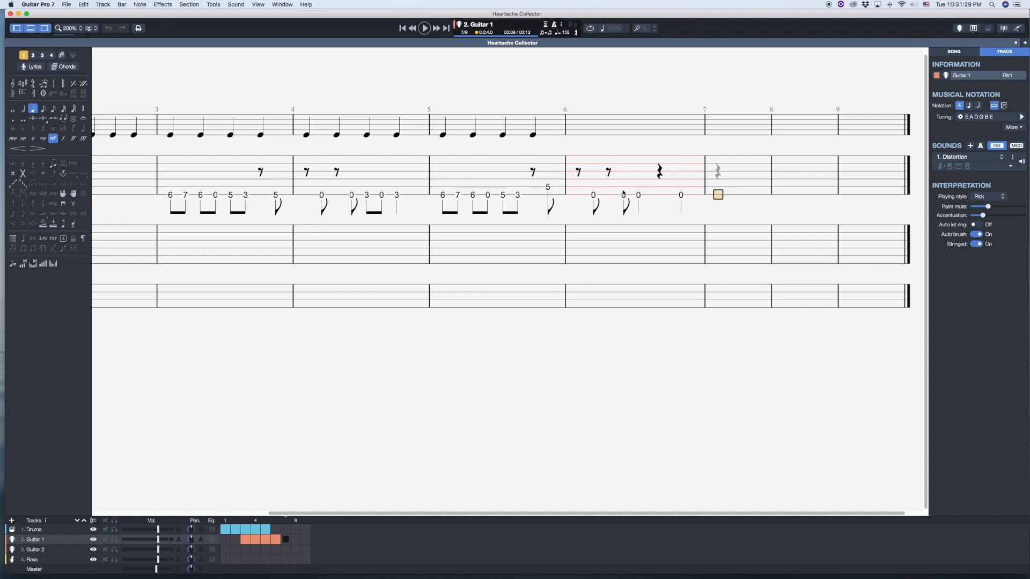
pyautogui.click(658, 177)
pyautogui.moveTo(642, 197); pyautogui.dragTo(679, 198)
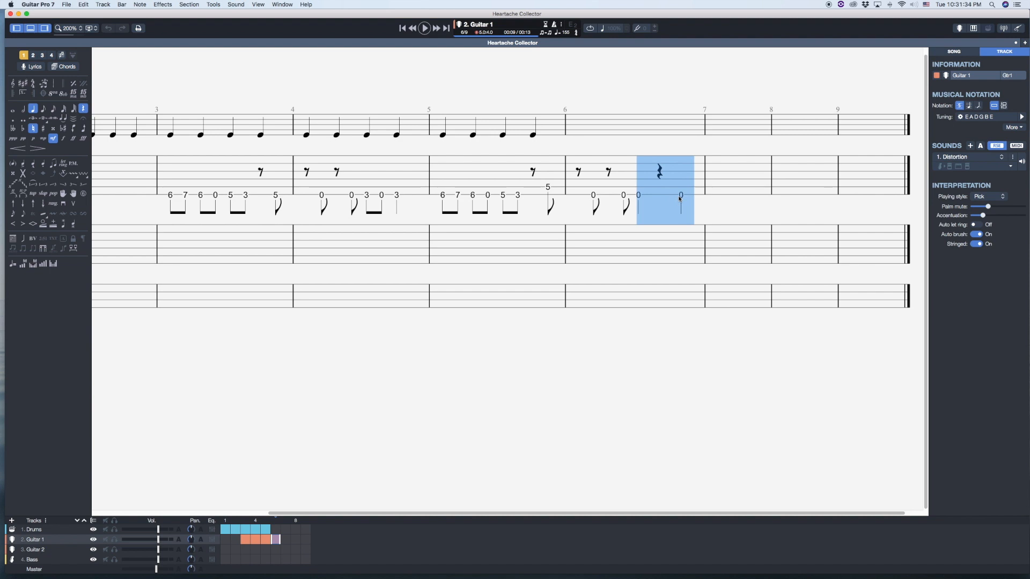
pyautogui.press('-')
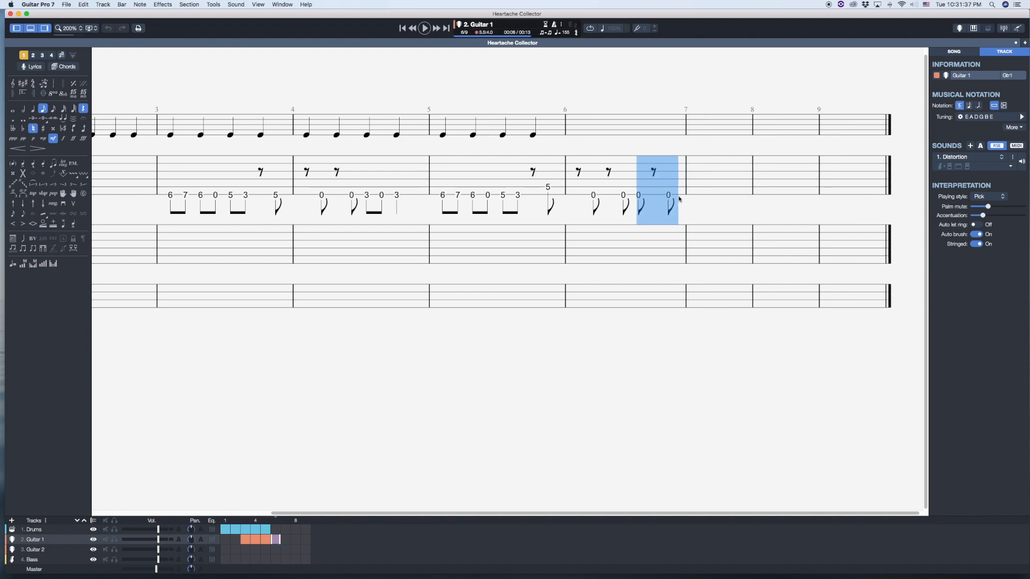
# Step: End bar 6 of Gtr1 with an eighth rest, and copy the four quarter-note kicks from bar 5 of Drums into bar 6
pyautogui.click(680, 199)
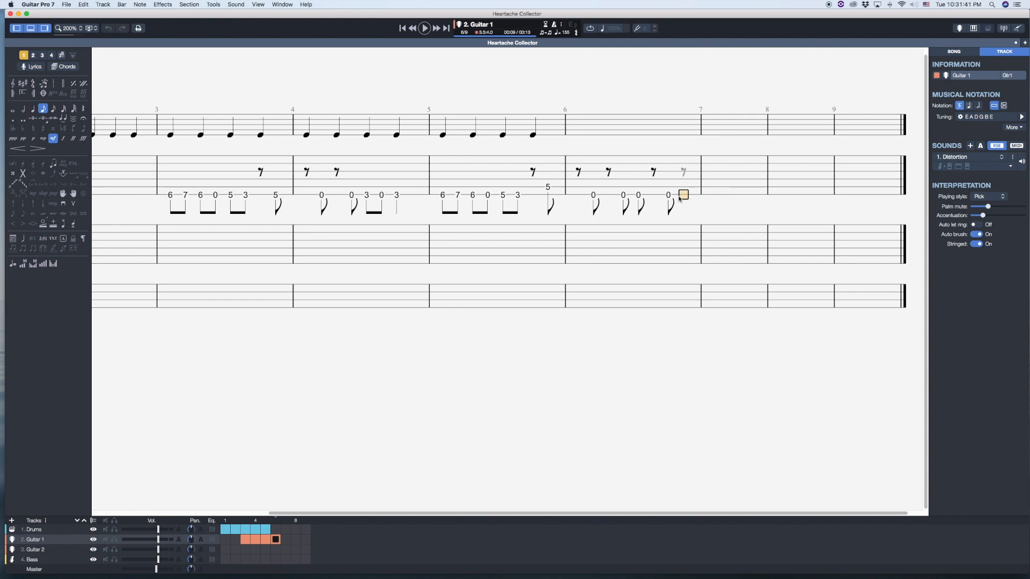
pyautogui.press('Right')
pyautogui.moveTo(443, 133); pyautogui.dragTo(541, 133)
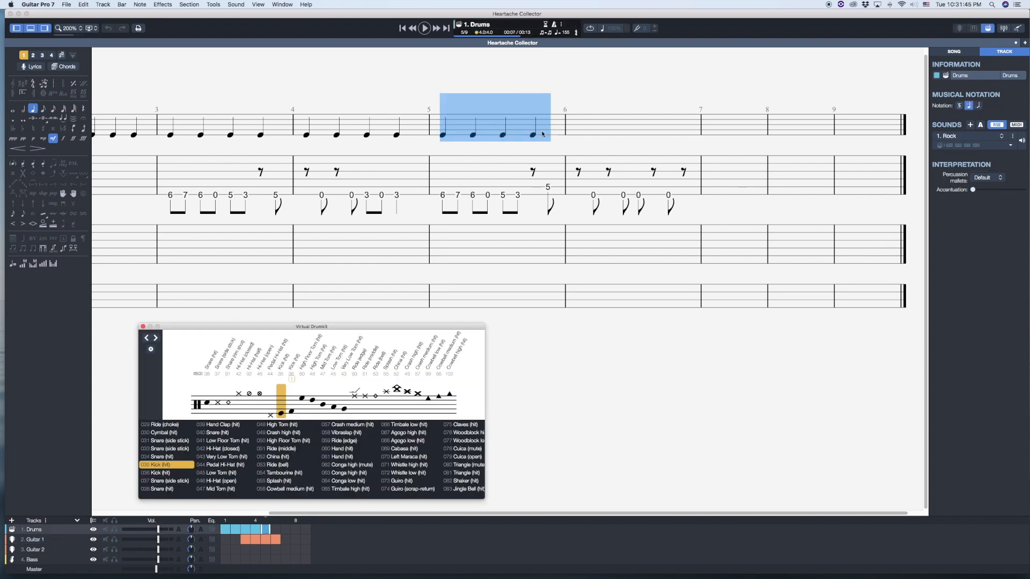
pyautogui.click(576, 133)
pyautogui.hotkey('ctrl', 'v')
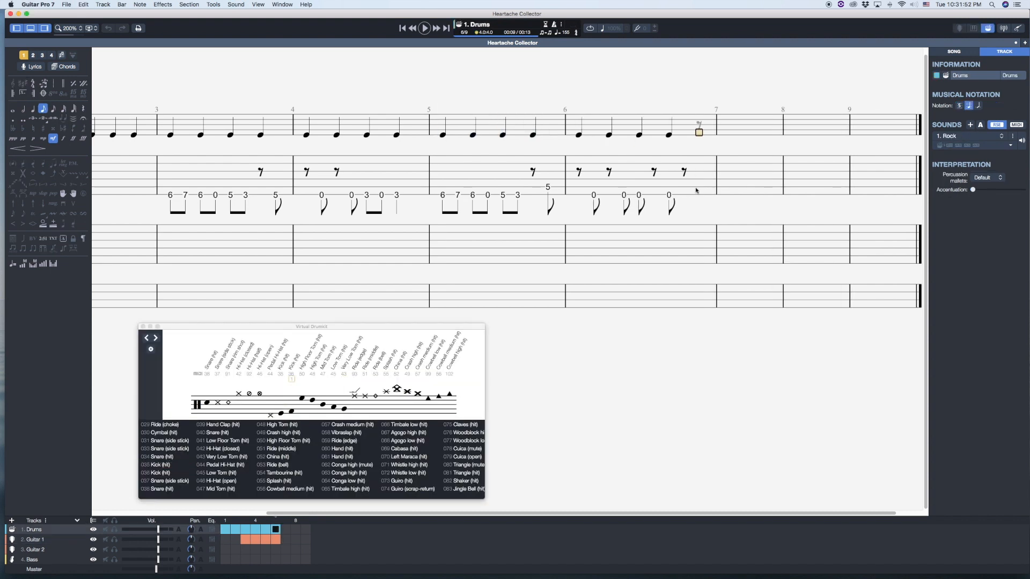
# Step: Play back the Gtr1 riff from bar 3 together with the kick pattern
pyautogui.click(694, 185)
pyautogui.hscroll(-5, 553, 159)
pyautogui.click(208, 173)
pyautogui.press('space')
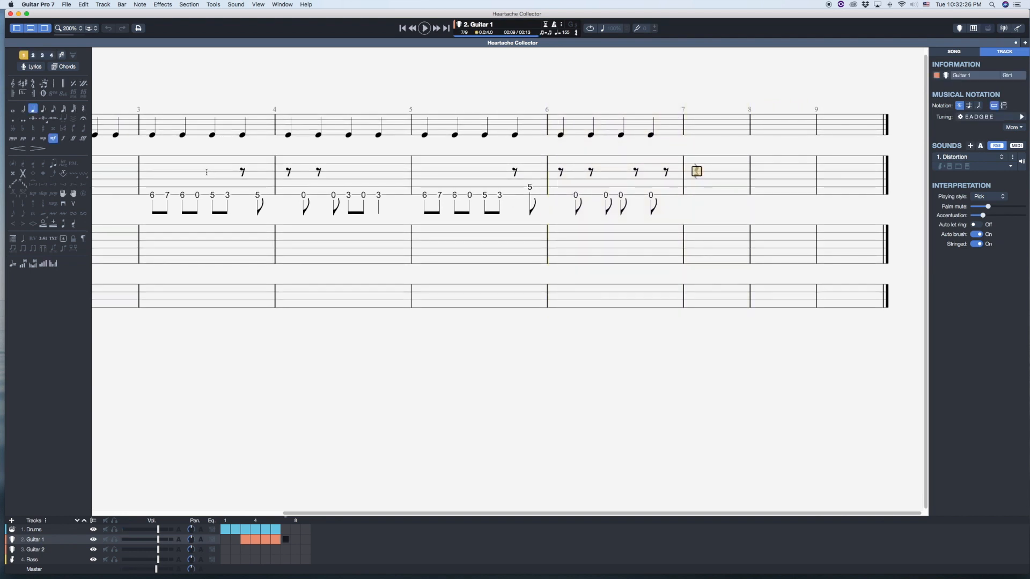
# Step: Copy the Gtr1 riff from bars 3 to 6 and paste it at bar 7, filling bars 7 to 10
pyautogui.hscroll(-2, 201, 175)
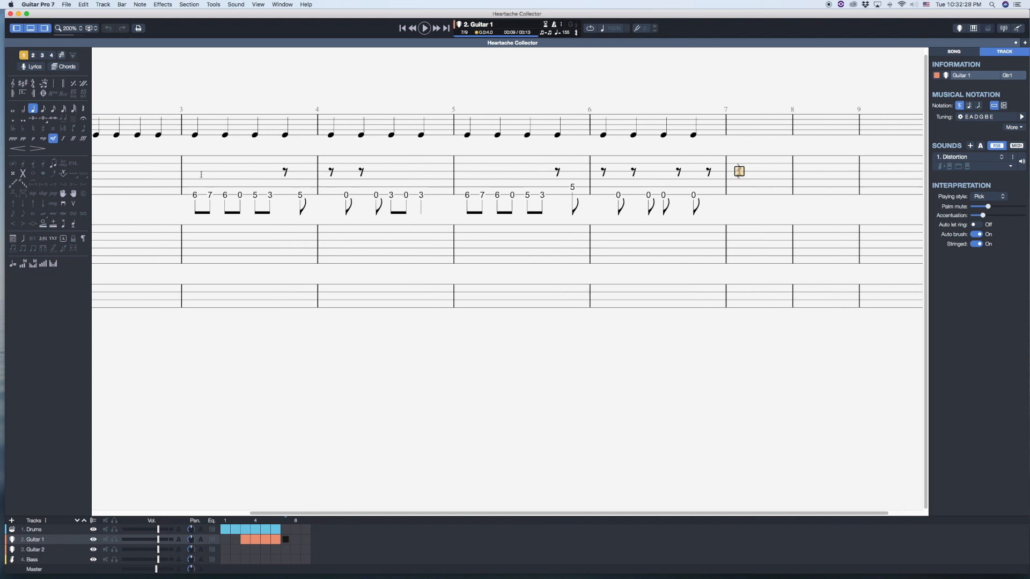
pyautogui.moveTo(198, 176); pyautogui.dragTo(706, 184)
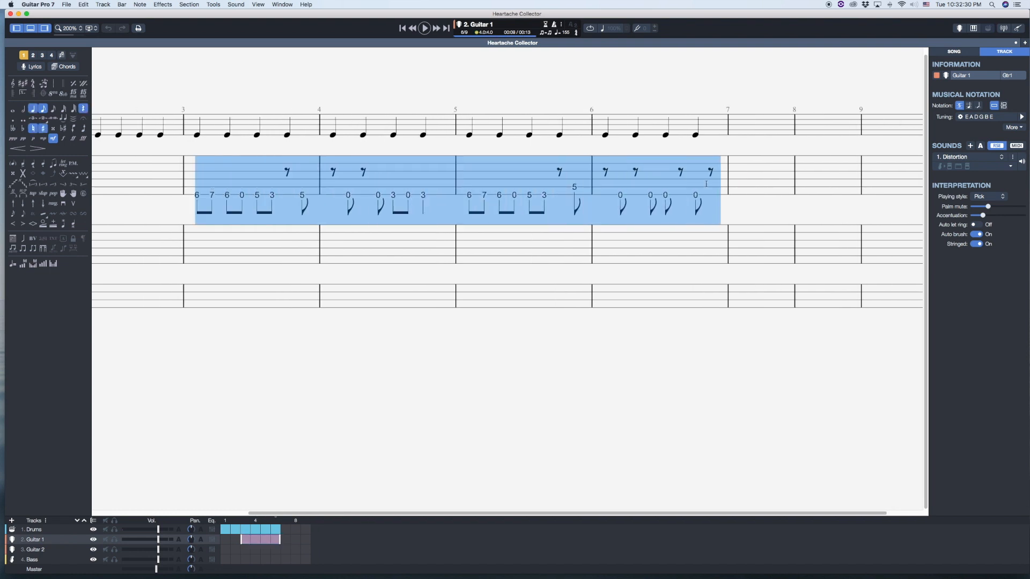
pyautogui.press('super+c')
pyautogui.click(737, 182)
pyautogui.press('super+v')
pyautogui.hscroll(1, 695, 186)
pyautogui.hscroll(-5, 581, 196)
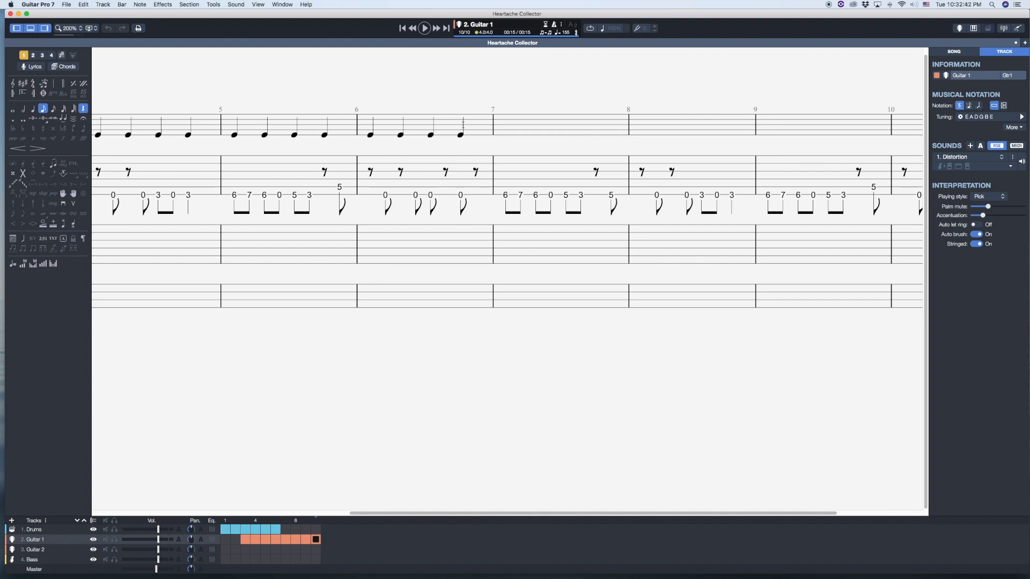
# Step: Shorten the last kick in bar 6 of Drums to an eighth note and add two sixteenth-note Low Tom hits after it
pyautogui.click(464, 124)
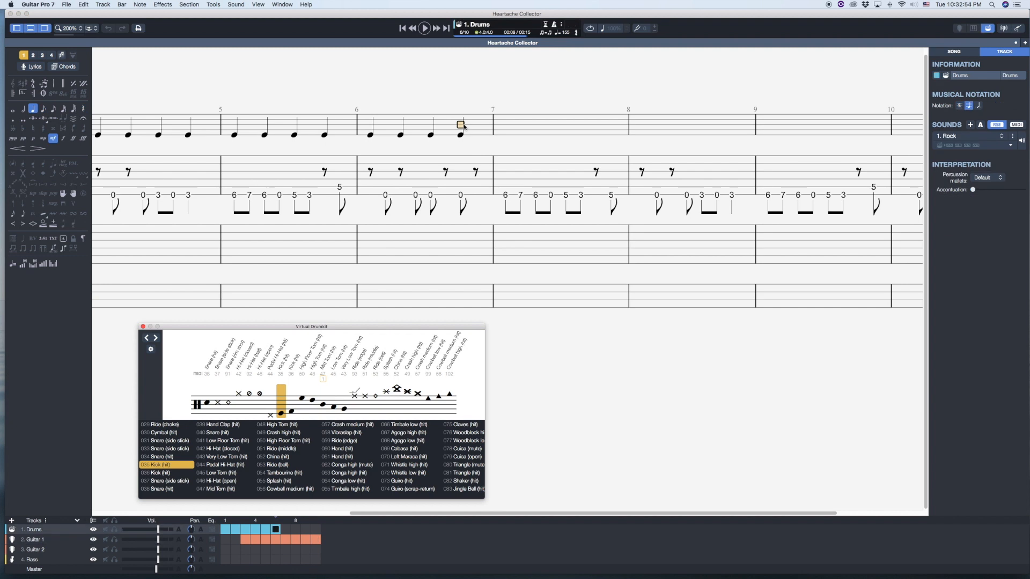
pyautogui.press('+')
pyautogui.press('Right')
pyautogui.press('r')
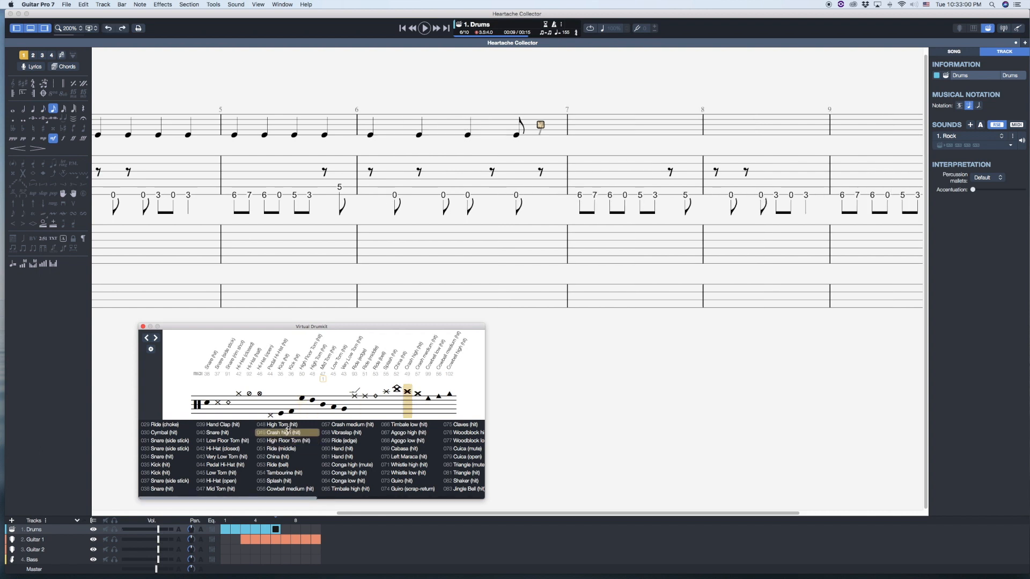
pyautogui.click(333, 407)
pyautogui.click(334, 408)
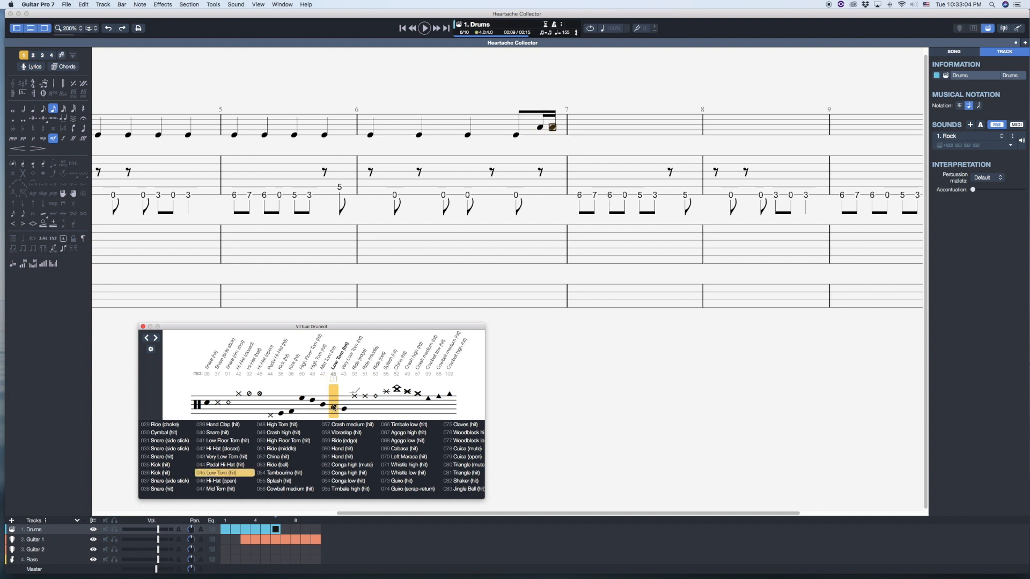
# Step: Set the dynamics of the two Low Tom sixteenths ending bar 6 to f, and return to mf for bar 7
pyautogui.hotkey('shift', 'Left')
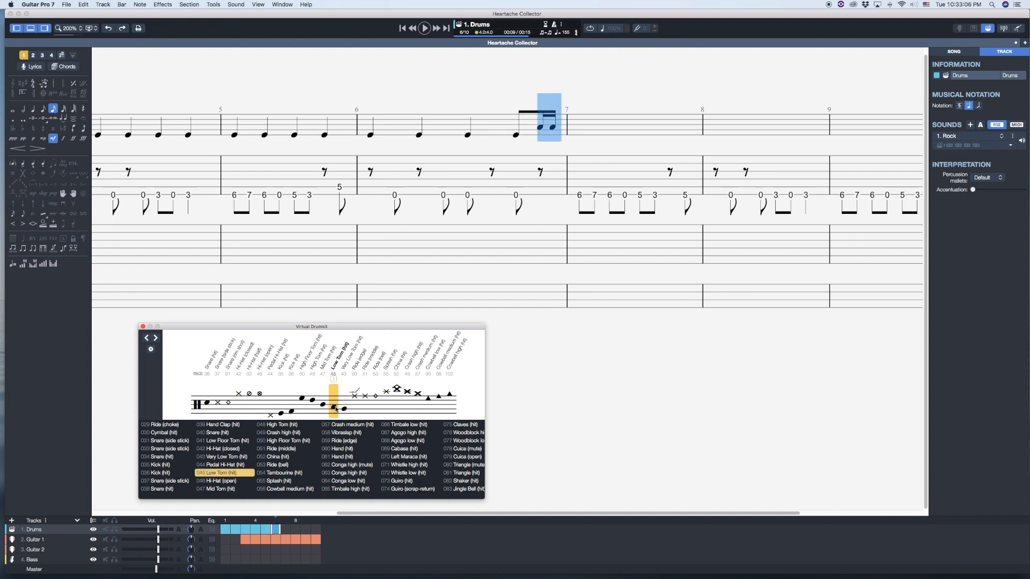
pyautogui.click(62, 139)
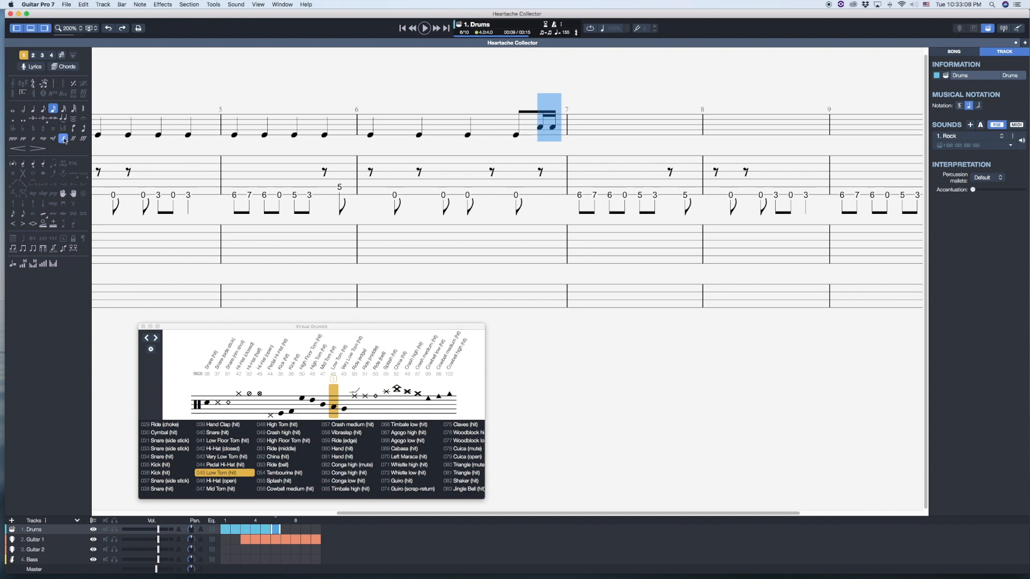
pyautogui.press('Right')
pyautogui.click(54, 139)
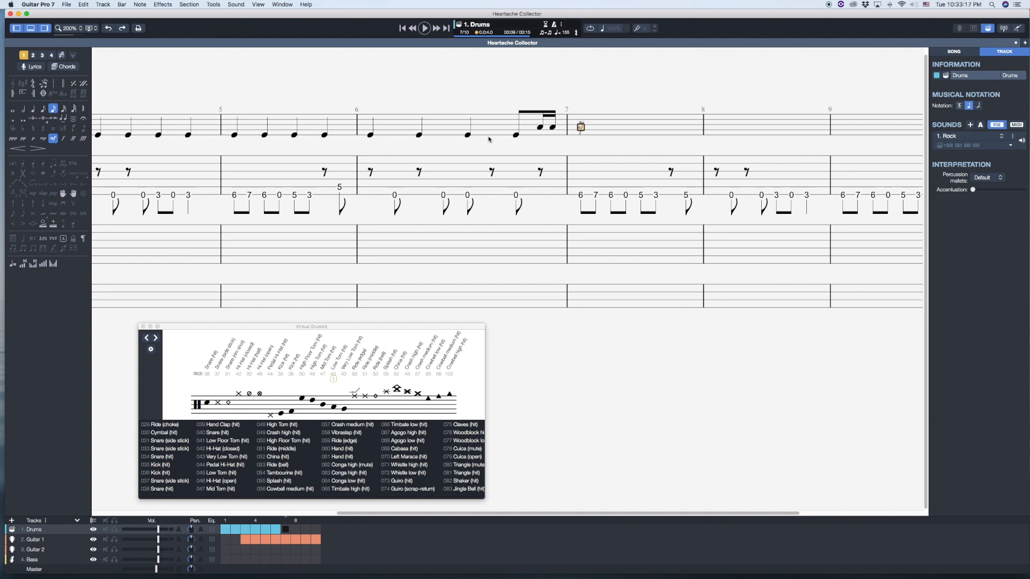
# Step: Copy two earlier bars of quarter-note kicks in the Drums track into bars 7 and 8
pyautogui.hscroll(-10, 370, 133)
pyautogui.moveTo(346, 135); pyautogui.dragTo(498, 134)
pyautogui.press('super+c')
pyautogui.hscroll(10, 536, 129)
pyautogui.click(563, 134)
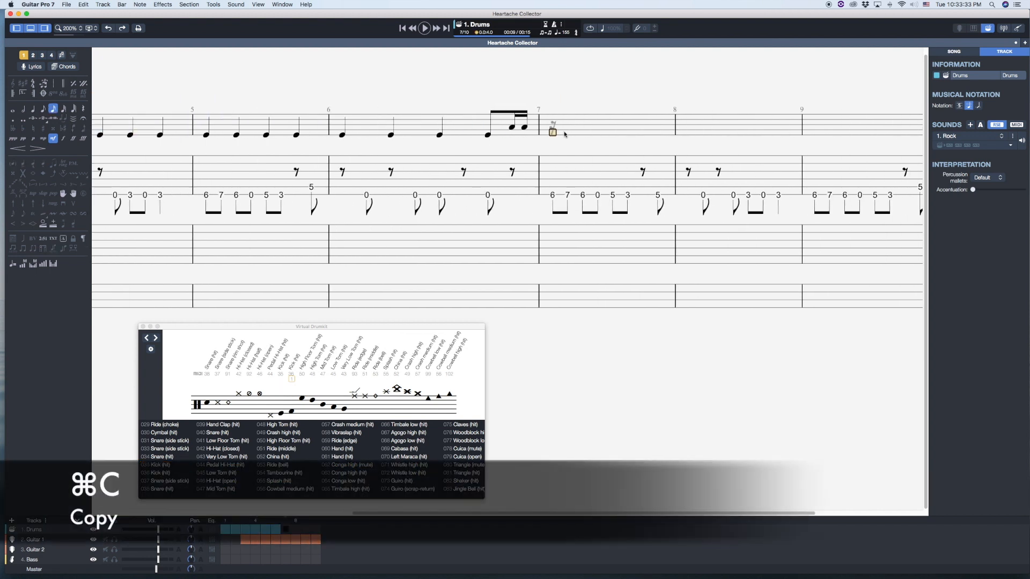
pyautogui.press('super+v')
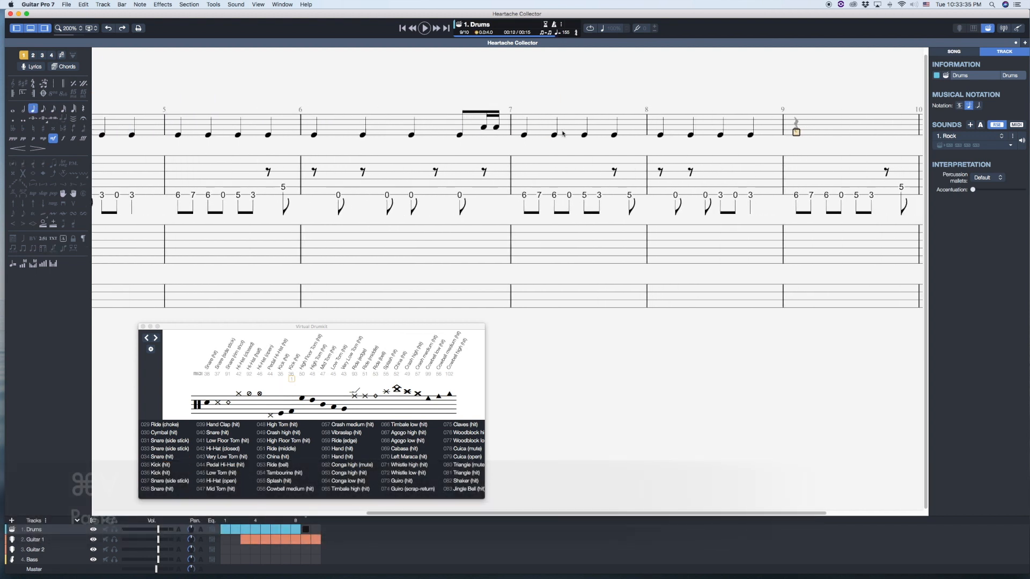
# Step: Add a Low Tom hit to each of the eight quarter-note kicks in bars 7 and 8 of Drums
pyautogui.click(465, 129)
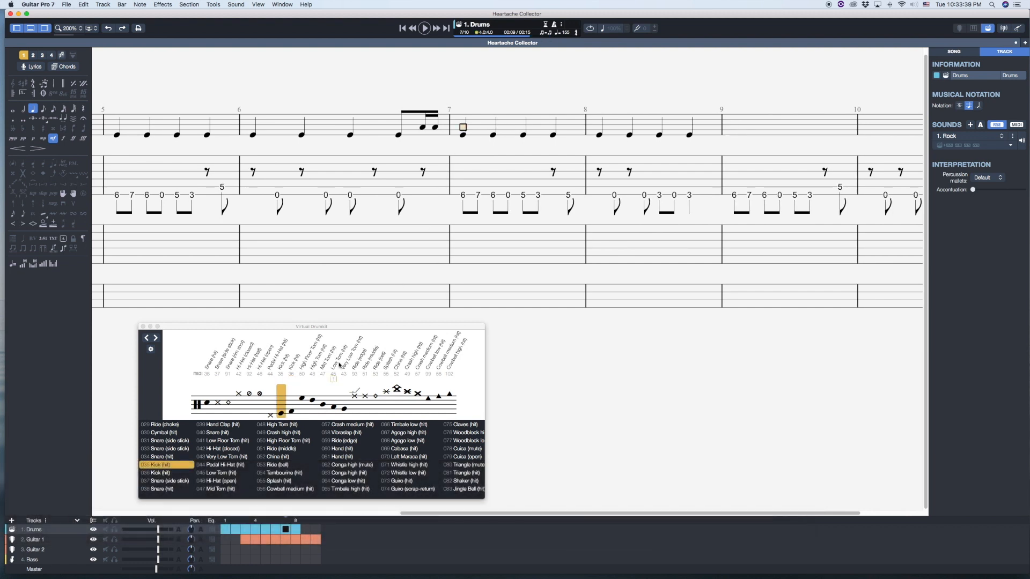
pyautogui.click(333, 411)
pyautogui.click(333, 411)
pyautogui.click(334, 411)
pyautogui.click(333, 411)
pyautogui.click(333, 411)
pyautogui.click(333, 411)
pyautogui.click(333, 411)
pyautogui.click(334, 411)
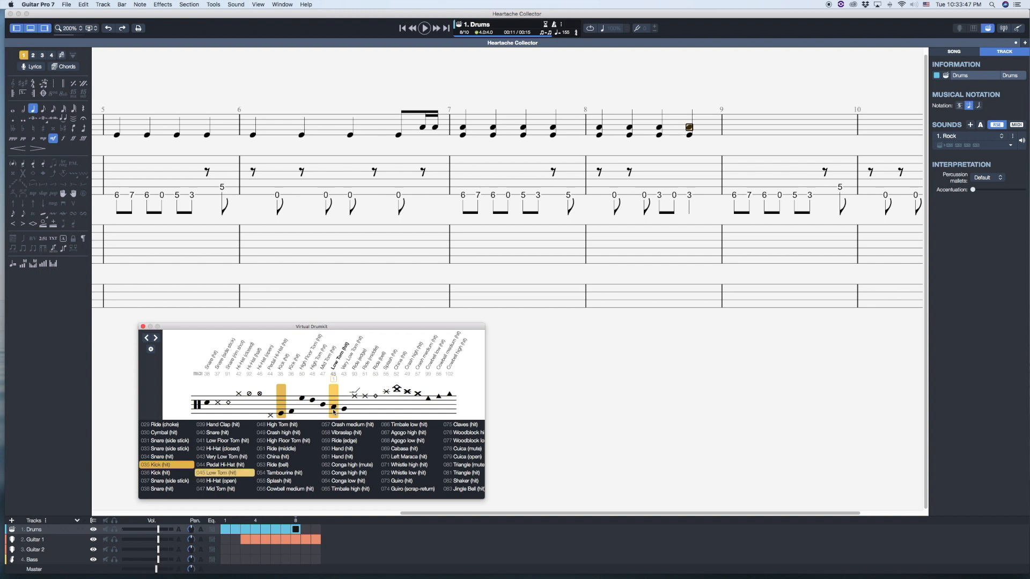
# Step: Add Snare hits to beats 2 and 4 of bars 7 and 8 in the Drums track
pyautogui.click(493, 130)
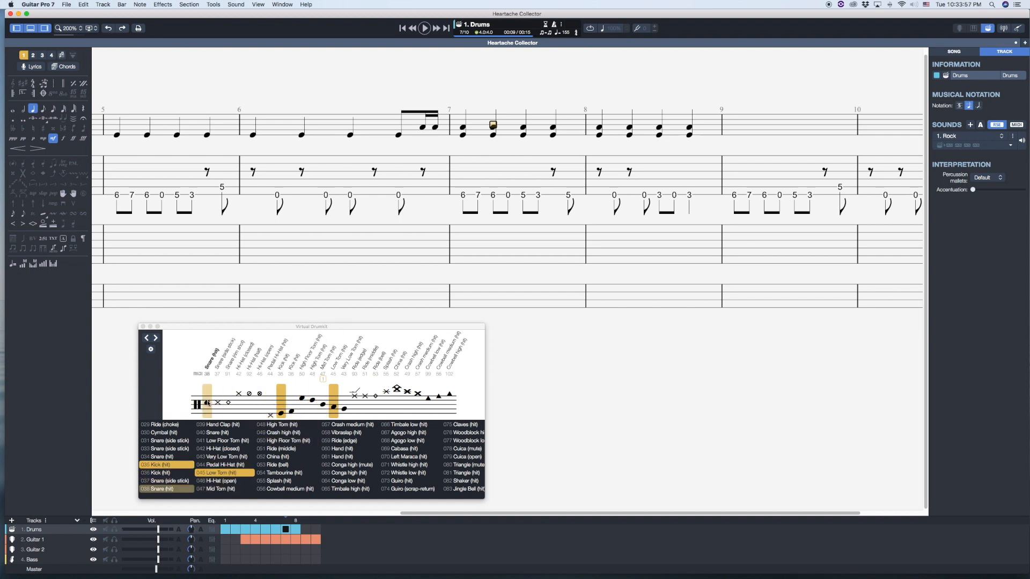
pyautogui.click(207, 404)
pyautogui.press('Right')
pyautogui.press('Right')
pyautogui.press('Right')
pyautogui.press('Left')
pyautogui.click(207, 404)
pyautogui.press('Right')
pyautogui.press('Right')
pyautogui.click(207, 404)
pyautogui.press('Right')
pyautogui.press('Right')
pyautogui.click(208, 404)
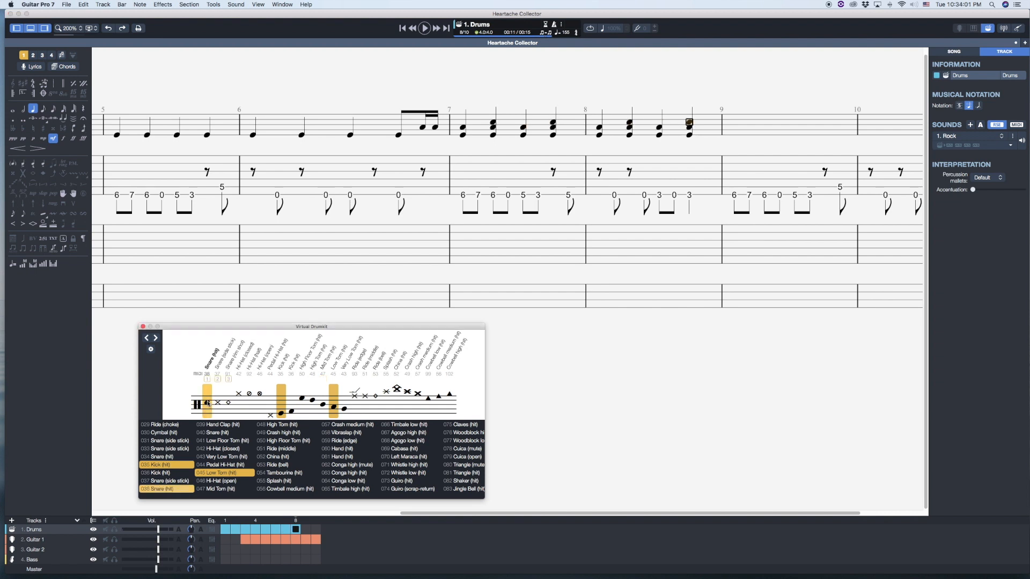
# Step: Play back the score from bar 6 through bar 8 to check the new drum beat
pyautogui.click(250, 135)
pyautogui.press('space')
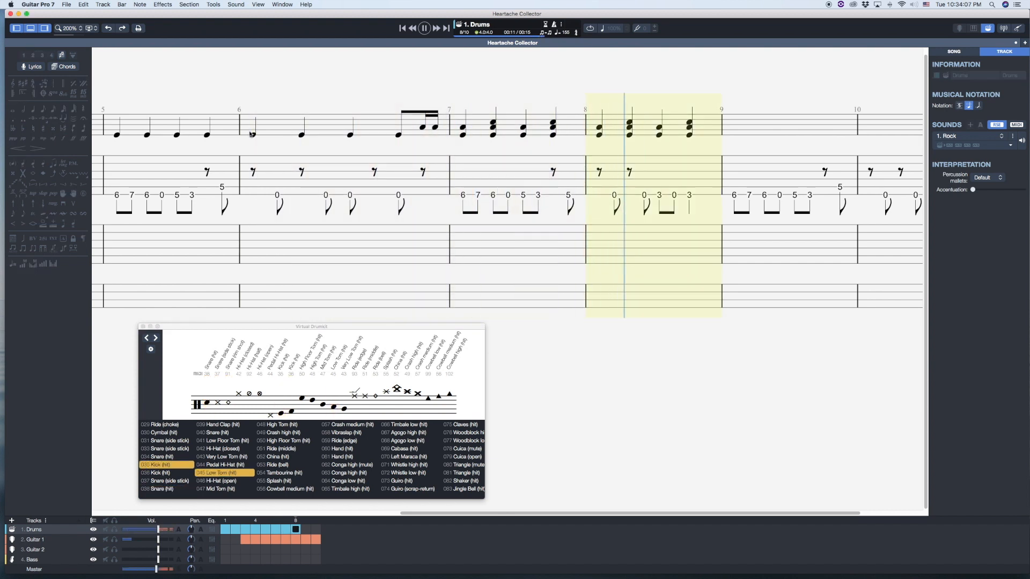
pyautogui.press('space')
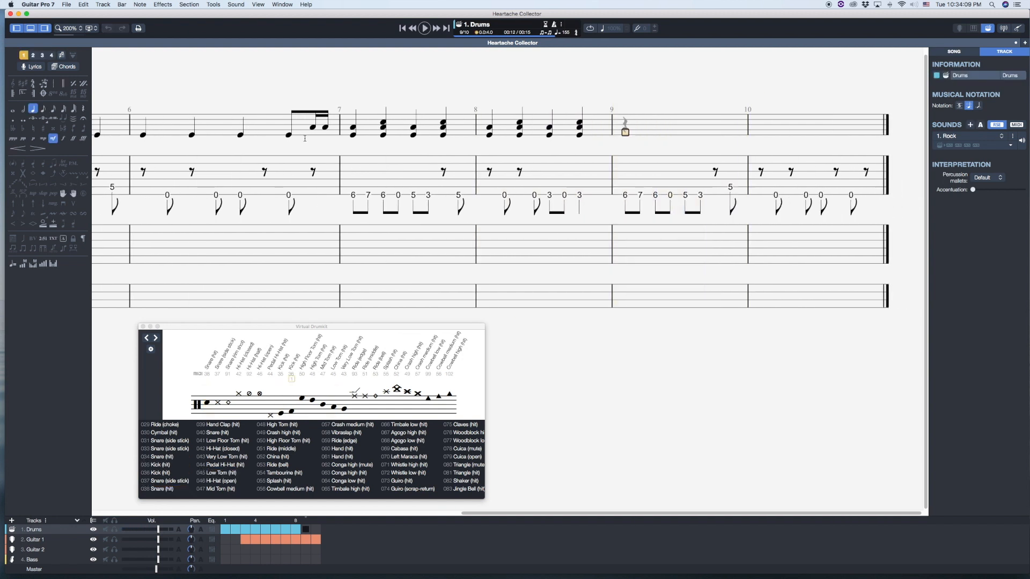
# Step: Shorten the last drum beat in bar 8 to an eighth note and add an eighth-note Low Tom hit after it
pyautogui.press('Left')
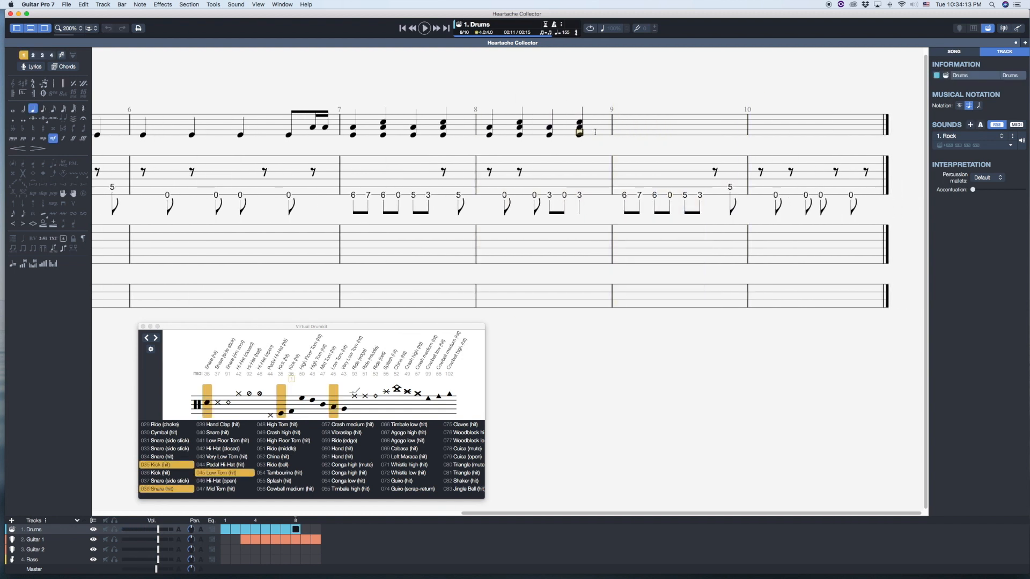
pyautogui.press('-')
pyautogui.press('Right')
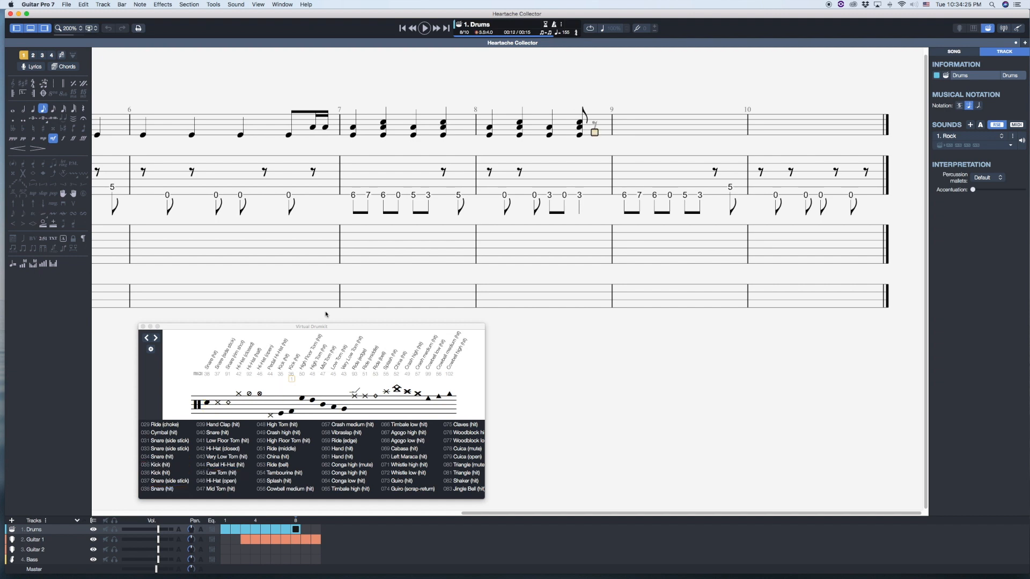
pyautogui.click(335, 408)
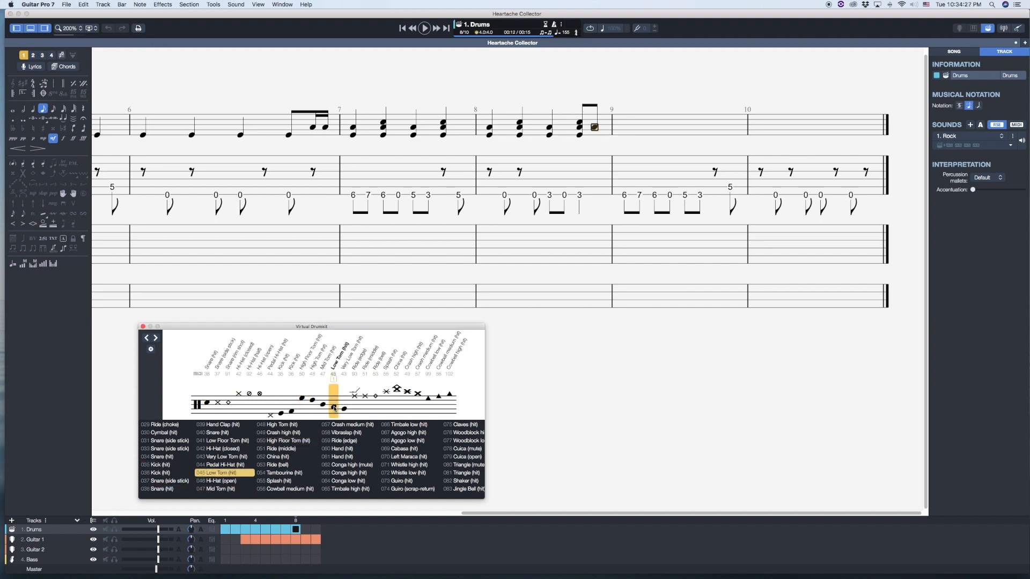
pyautogui.press('Right')
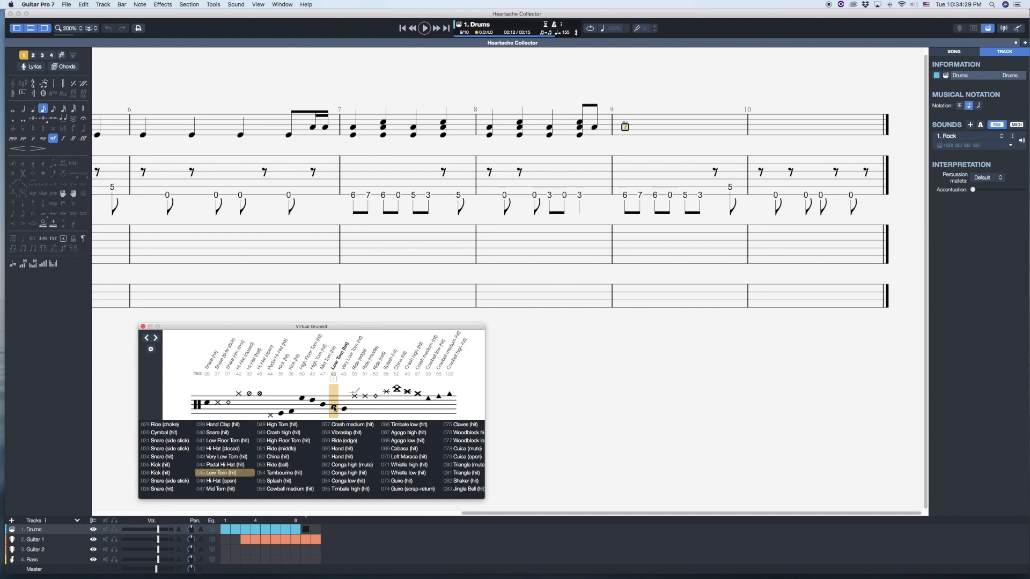
# Step: Copy the drum pattern of bars 7 and 8 into bars 9 and 10
pyautogui.moveTo(355, 136); pyautogui.dragTo(596, 135)
pyautogui.press('super+c')
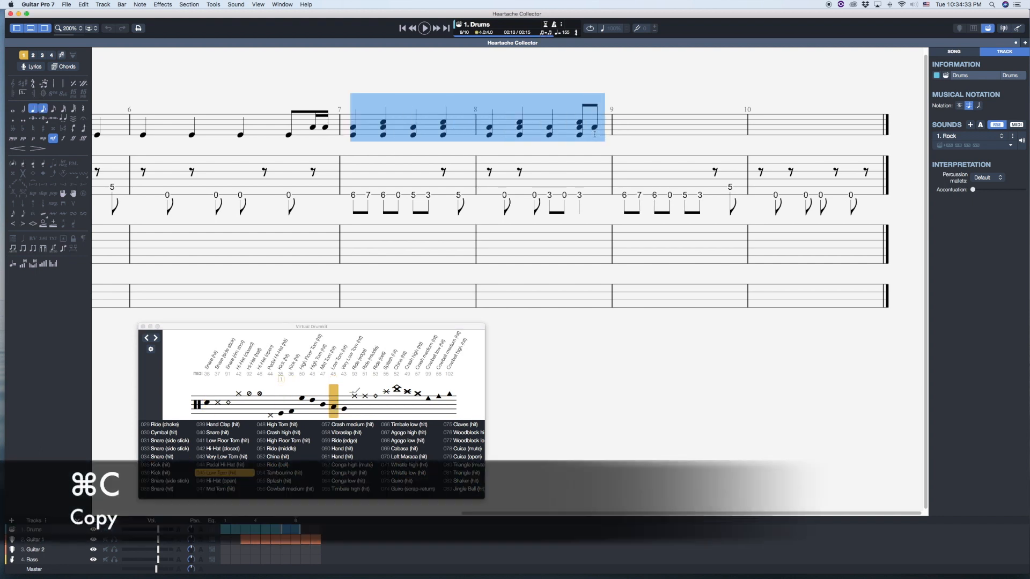
pyautogui.click(617, 131)
pyautogui.press('super+v')
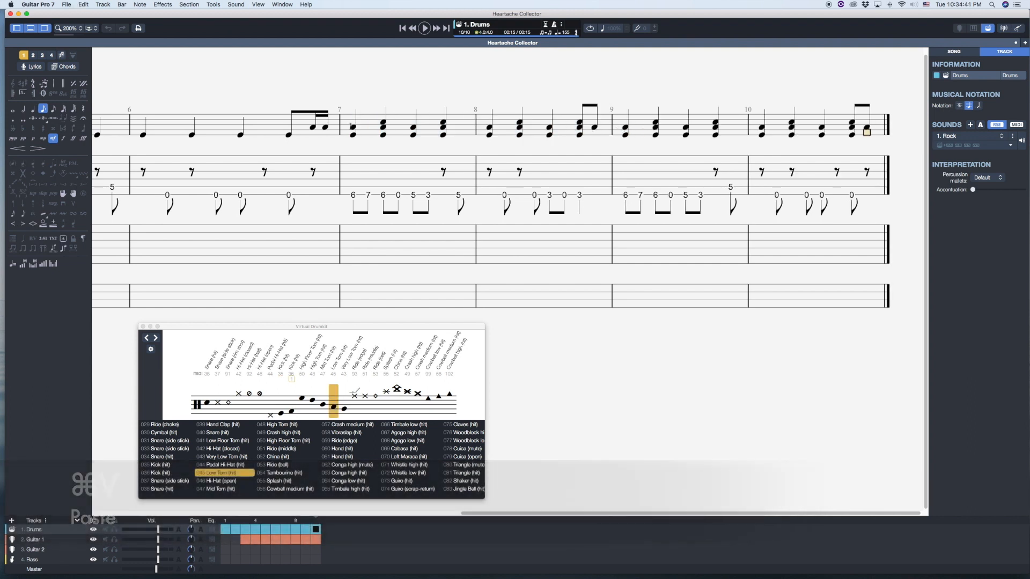
# Step: Play back the score from the end of bar 6 through bar 10 to check the drums against the riff
pyautogui.click(306, 126)
pyautogui.press('space')
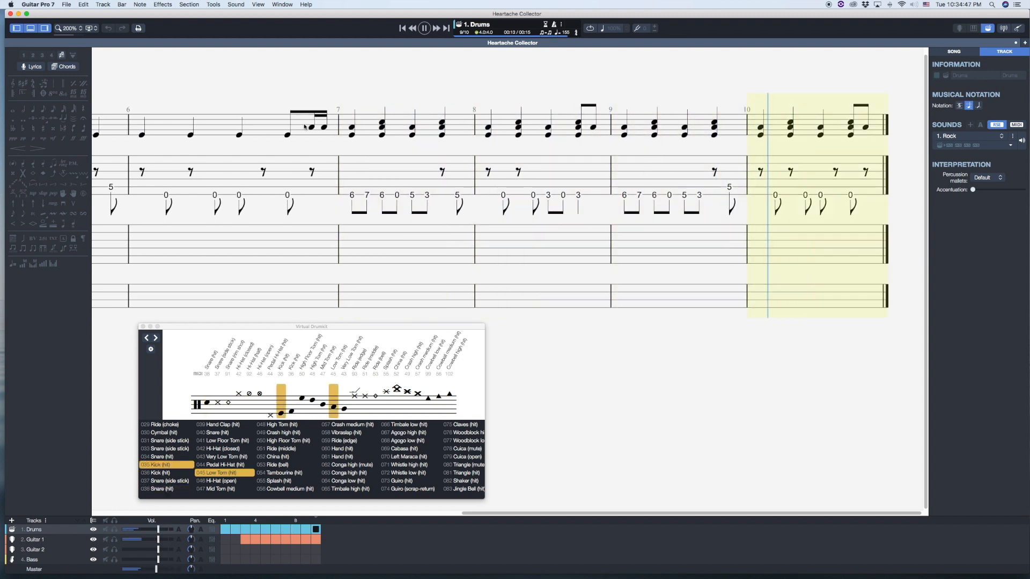
pyautogui.press('space')
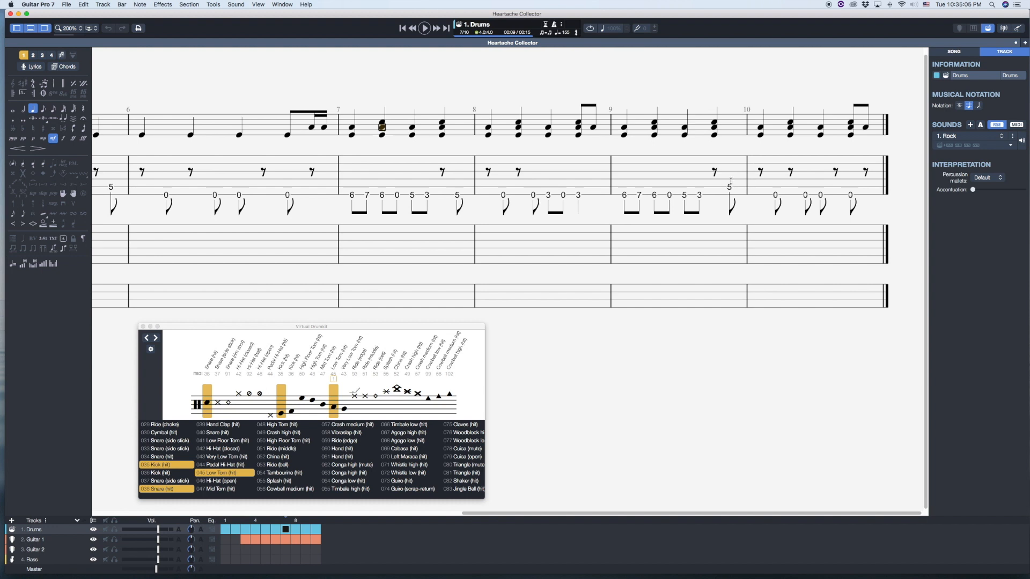
# Step: Delete all the drum beats in bar 10
pyautogui.moveTo(732, 127); pyautogui.dragTo(879, 127)
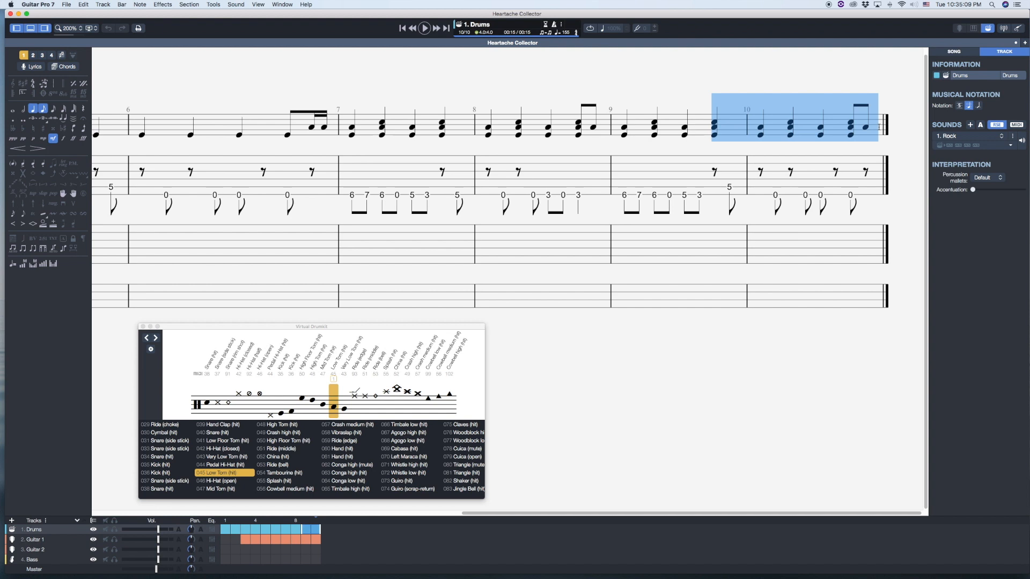
pyautogui.moveTo(879, 127); pyautogui.dragTo(768, 141)
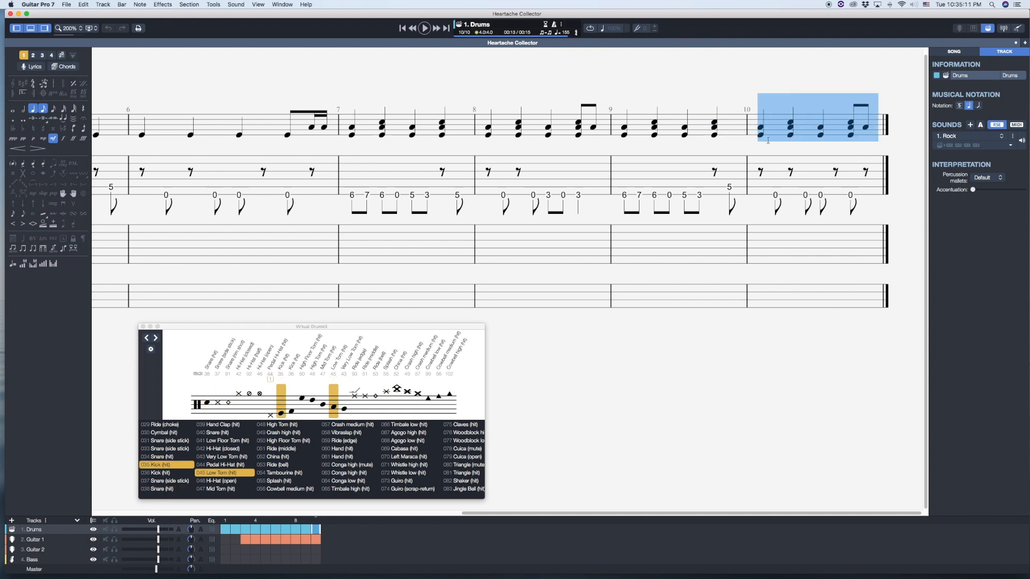
pyautogui.press('BackSpace')
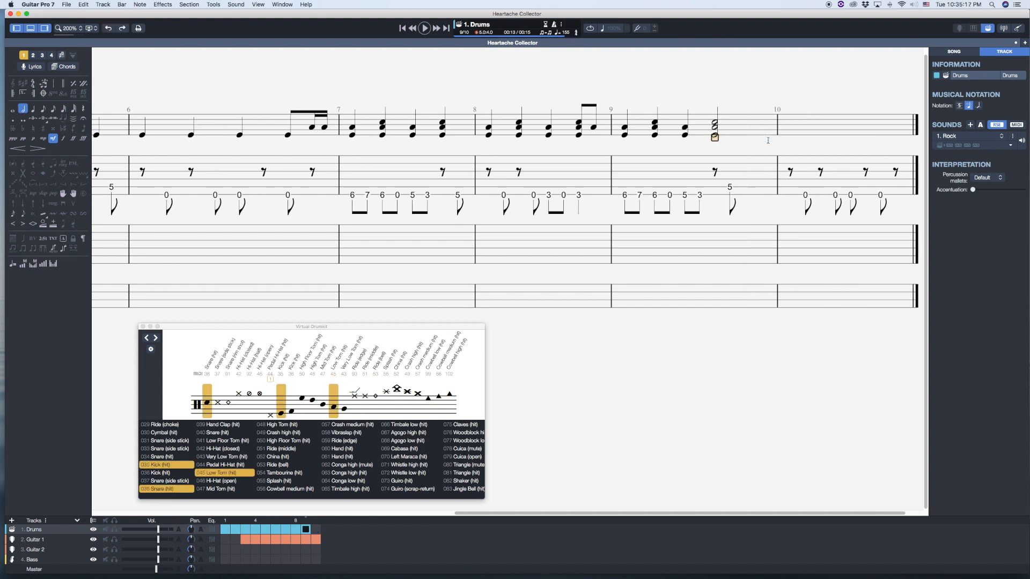
# Step: Shorten the last drum beat in bar 9, with kick, low tom and snare, to an eighth note
pyautogui.press('-')
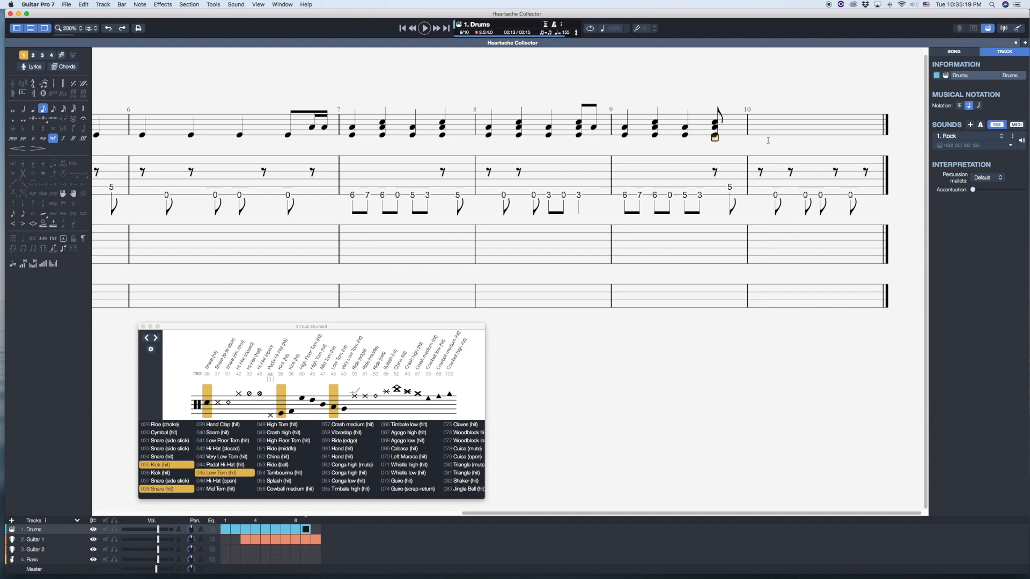
pyautogui.press('Right')
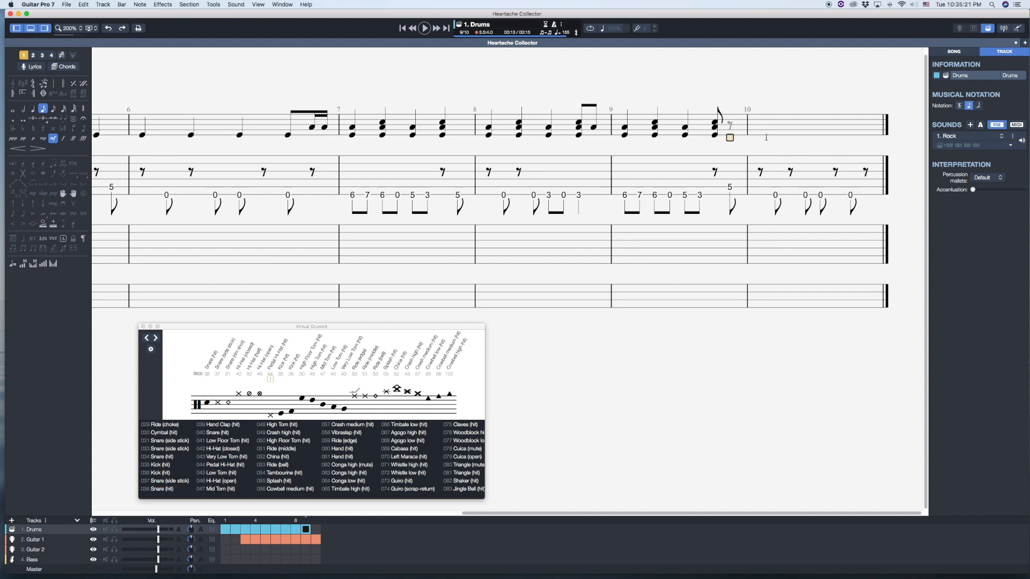
pyautogui.press('Left')
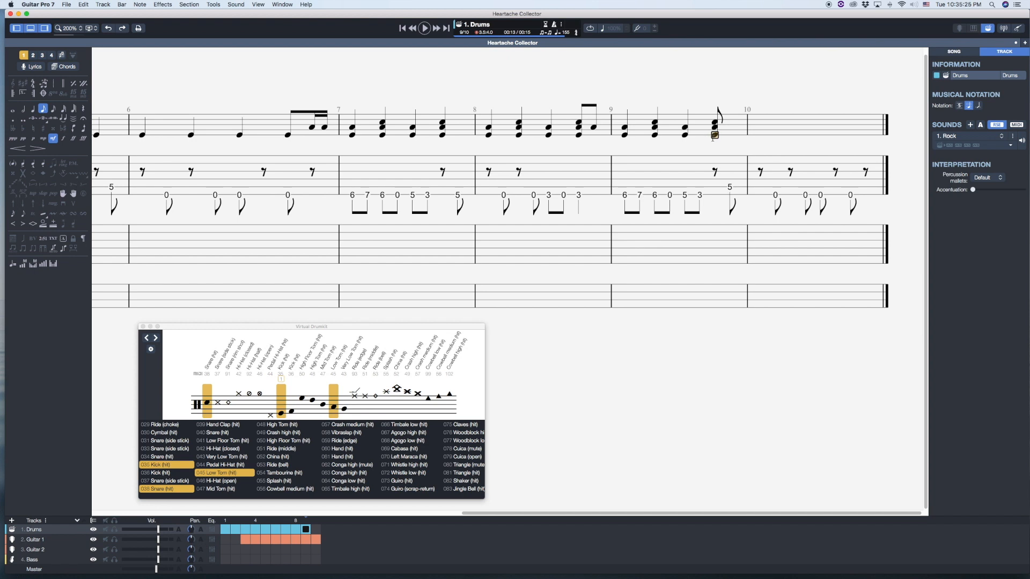
# Step: Add an eighth-note kick as the last drum beat of bar 9 and move on to bar 10
pyautogui.press('Right')
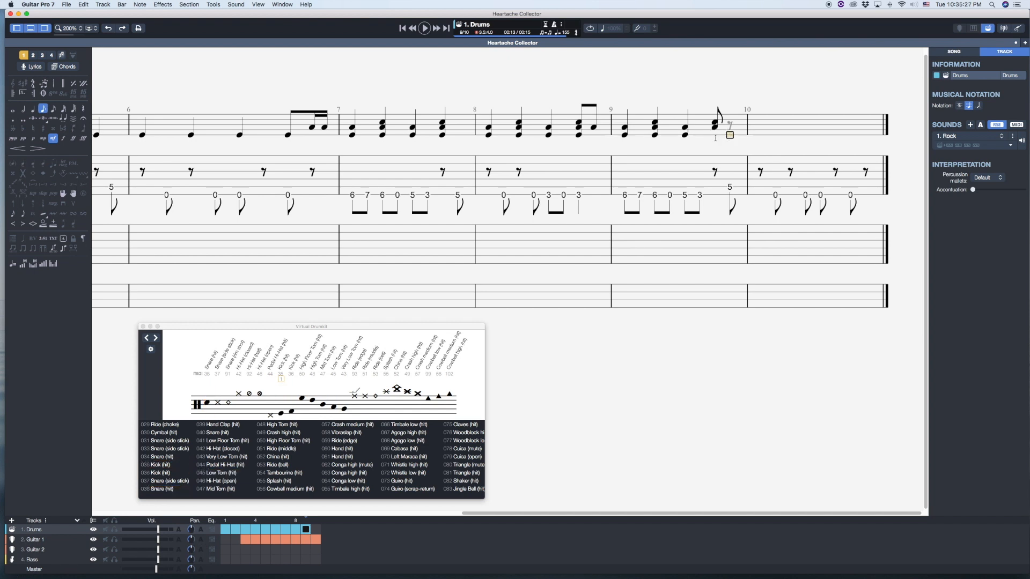
pyautogui.click(282, 415)
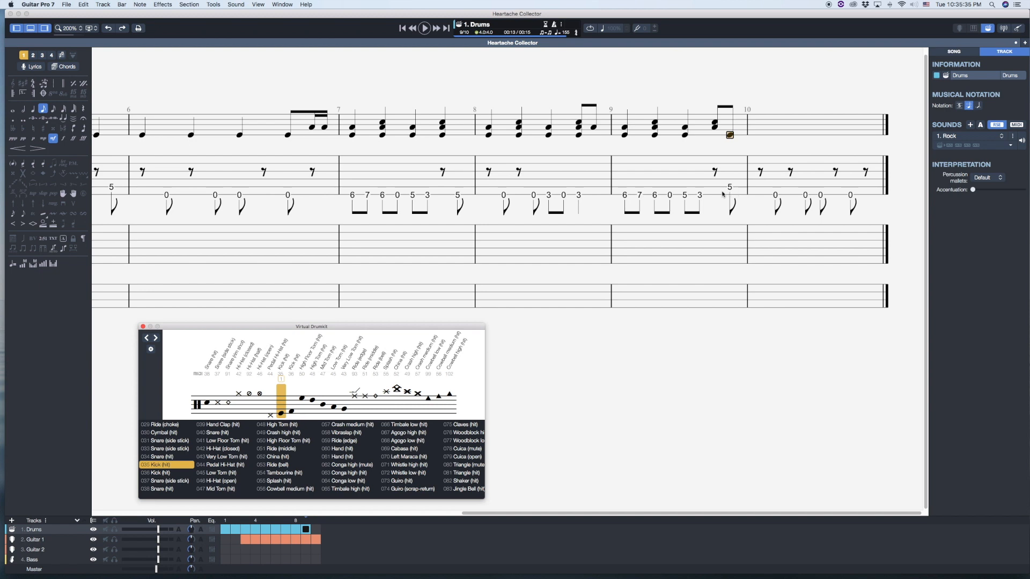
pyautogui.press('Right')
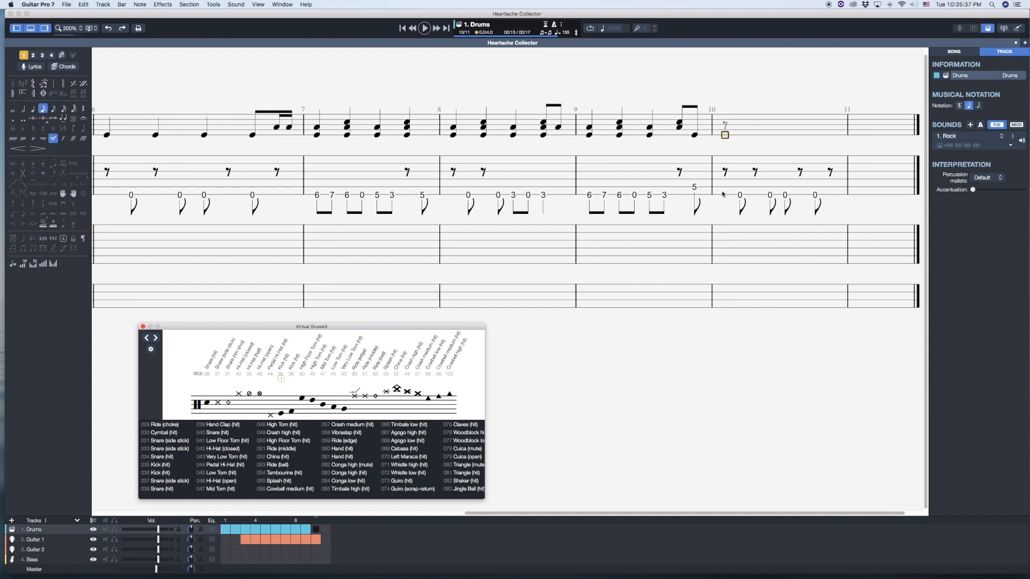
# Step: Begin bar 10 of the drum track with an eighth rest, a kick, another eighth rest and a second kick
pyautogui.press('Right')
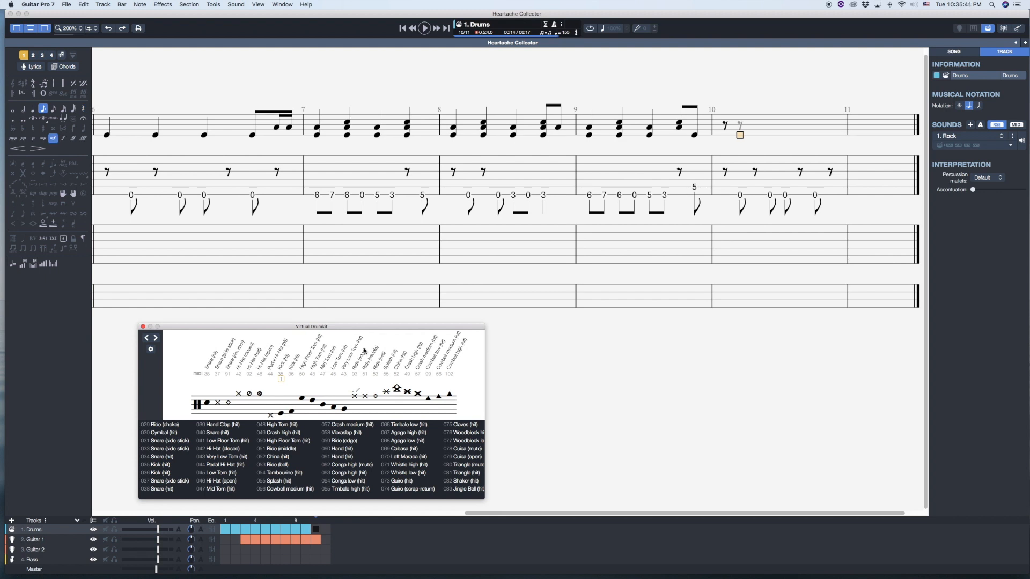
pyautogui.click(280, 413)
pyautogui.press('Right')
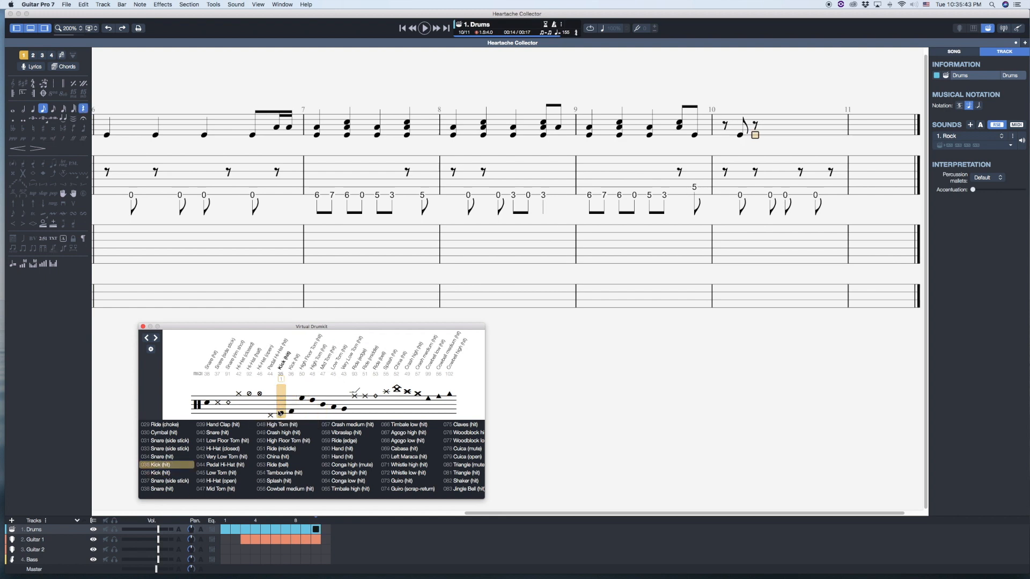
pyautogui.click(280, 413)
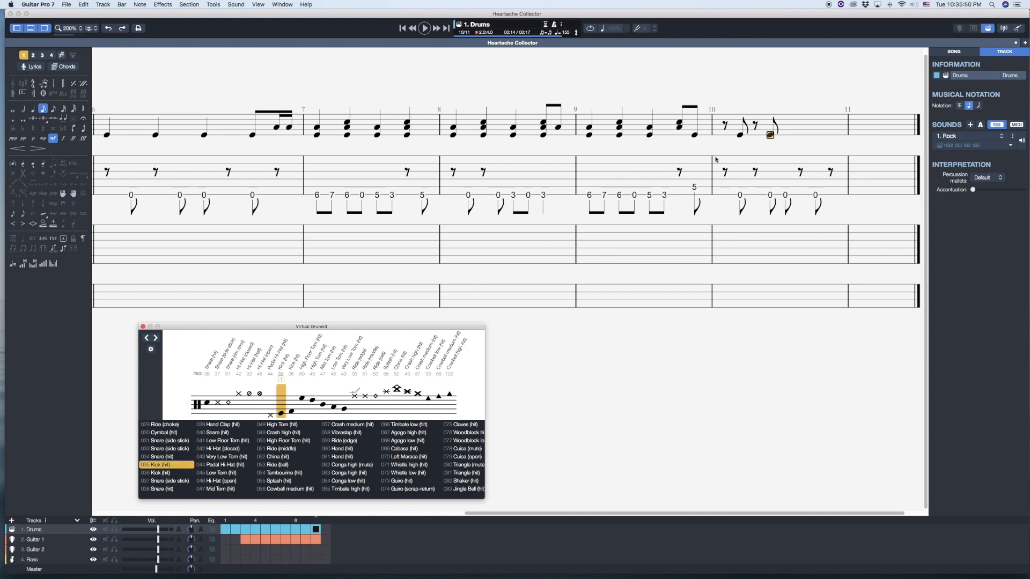
# Step: Complete the second half of bar 10 with eighth-note drum beats in the order snare, kick, snare, kick
pyautogui.press('Right')
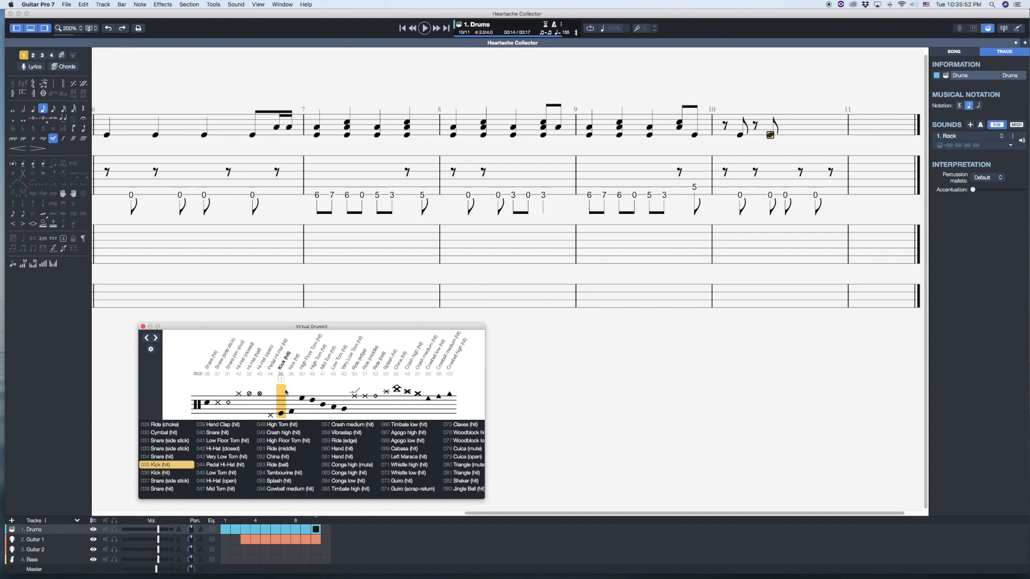
pyautogui.click(207, 409)
pyautogui.press('Right')
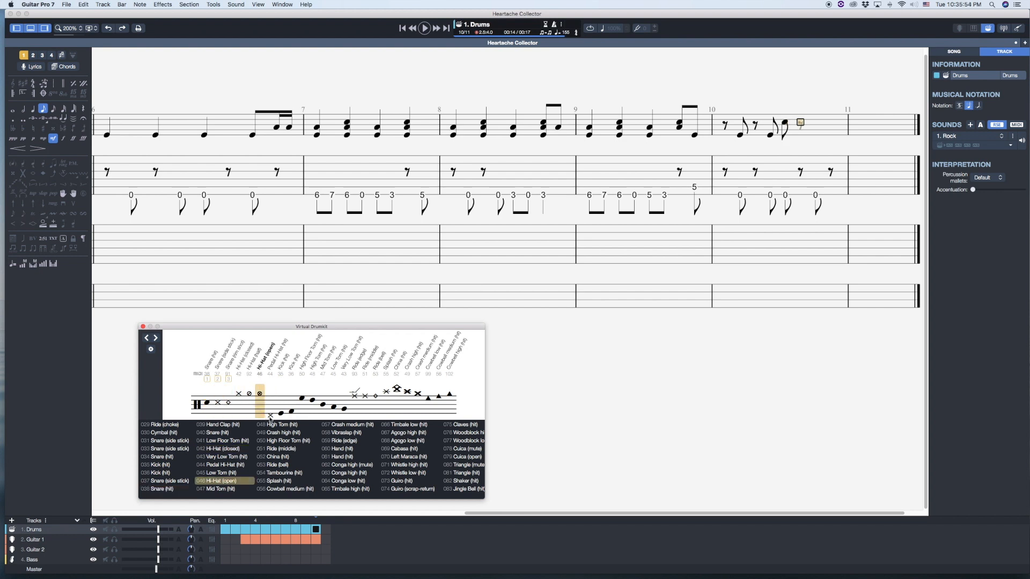
pyautogui.click(282, 416)
pyautogui.press('Right')
pyautogui.click(207, 407)
pyautogui.press('Right')
pyautogui.click(281, 414)
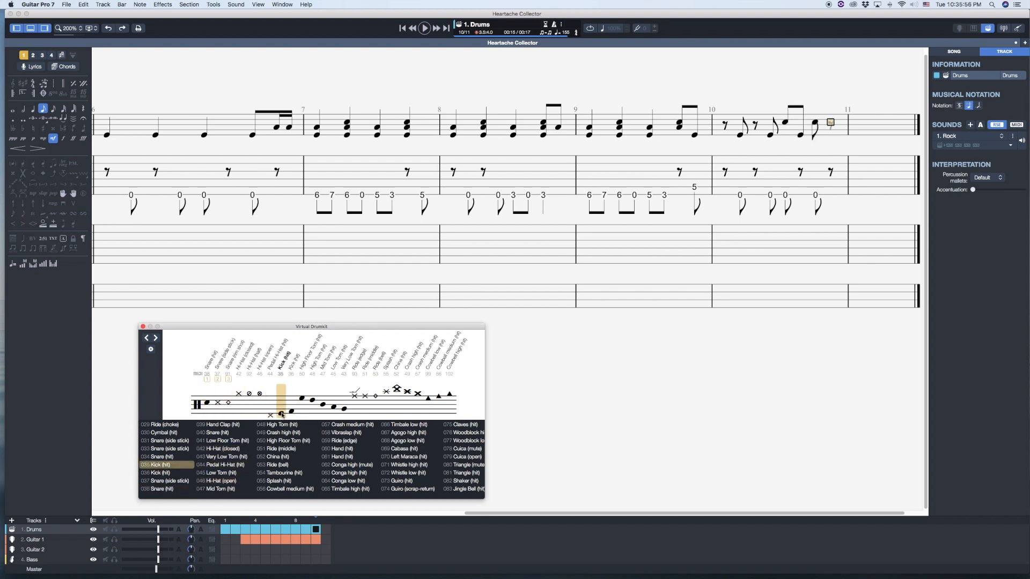
# Step: Add a low tom to both snare beats in bar 10
pyautogui.press('Left')
pyautogui.press('Left')
pyautogui.press('Left')
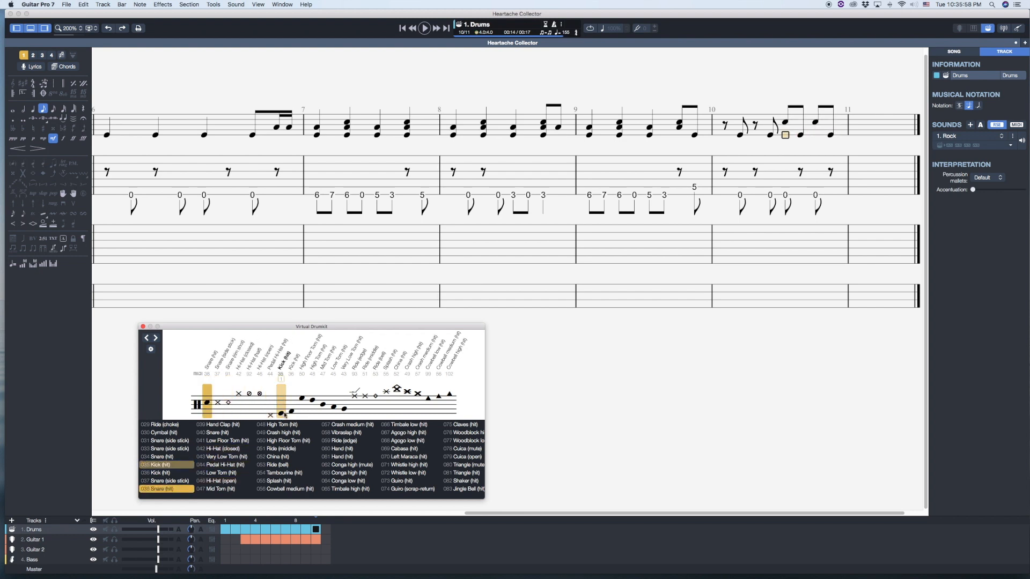
pyautogui.click(334, 408)
pyautogui.press('Right')
pyautogui.press('Right')
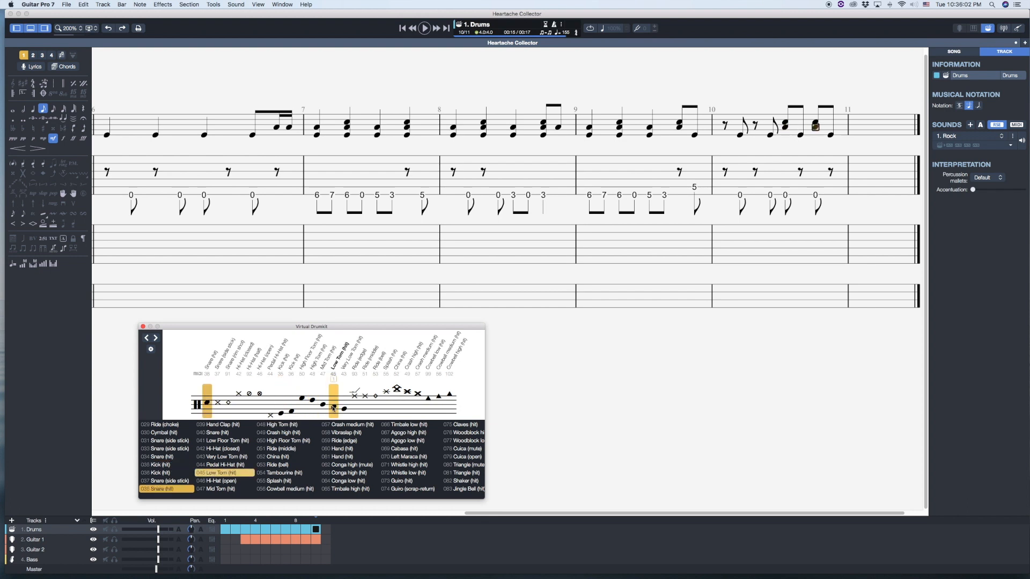
# Step: Add an open hi-hat to the kick on the last eighth note of bar 9
pyautogui.press('Left')
pyautogui.press('Left')
pyautogui.press('Left')
pyautogui.press('Left')
pyautogui.press('Left')
pyautogui.press('Left')
pyautogui.press('Left')
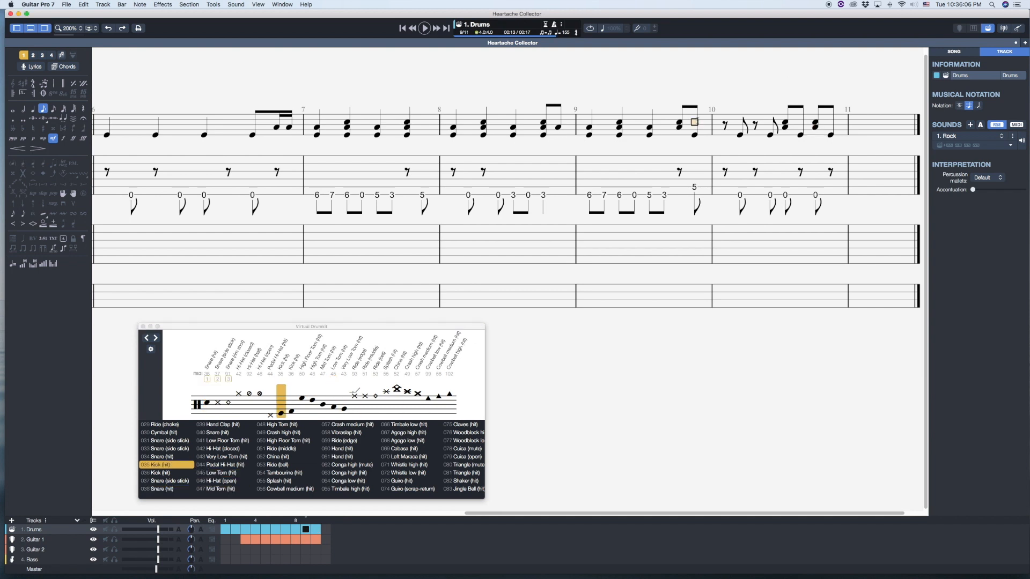
pyautogui.click(259, 394)
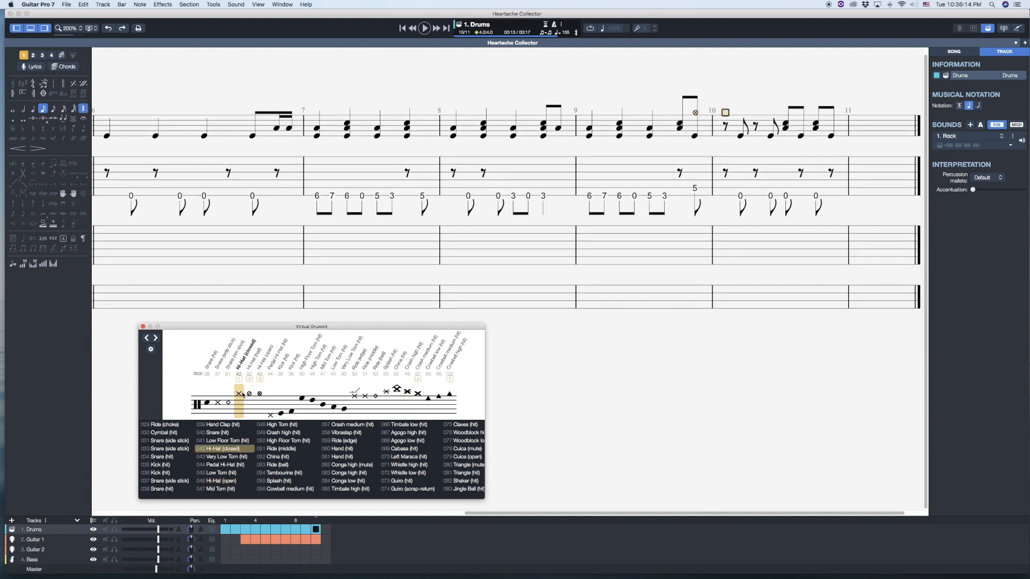
# Step: Replace both eighth rests in bar 10 with pedal hi-hat hits and add an open hi-hat to the bar's first kick
pyautogui.click(271, 416)
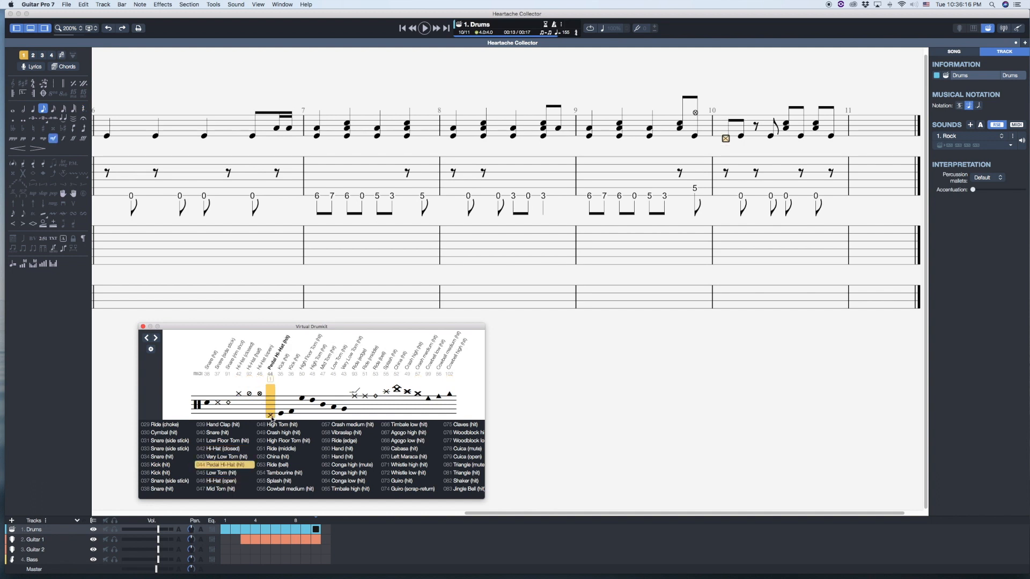
pyautogui.click(272, 416)
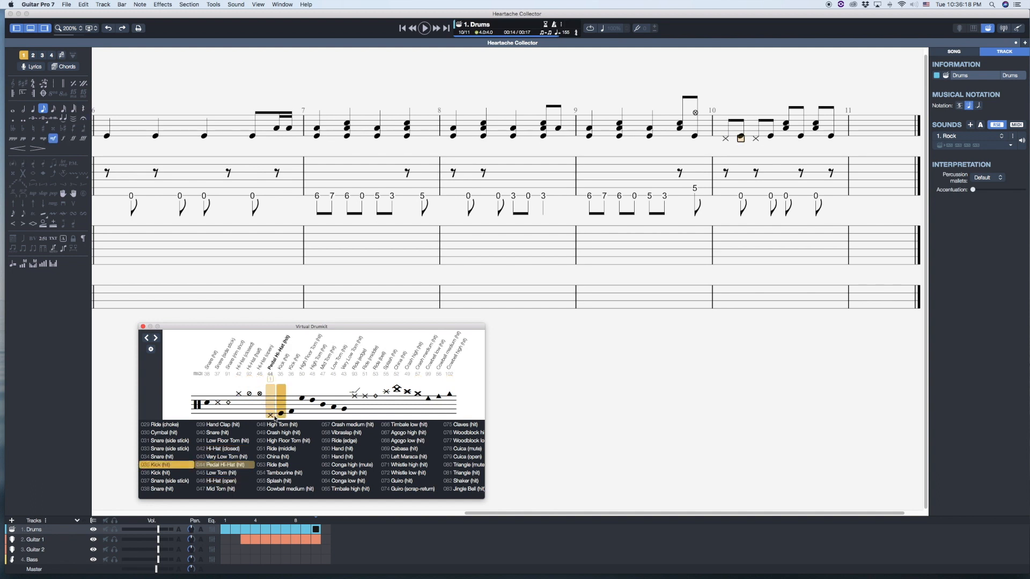
pyautogui.click(262, 404)
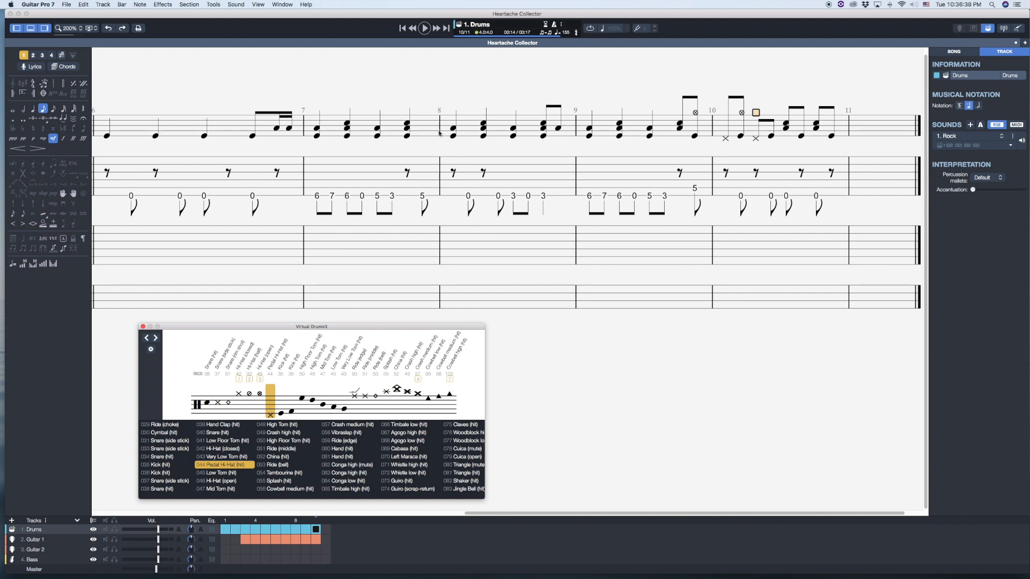
# Step: Play back the score from the first drum beat of bar 1 to check the drum part, and save the file
pyautogui.hscroll(-15, 361, 130)
pyautogui.click(202, 136)
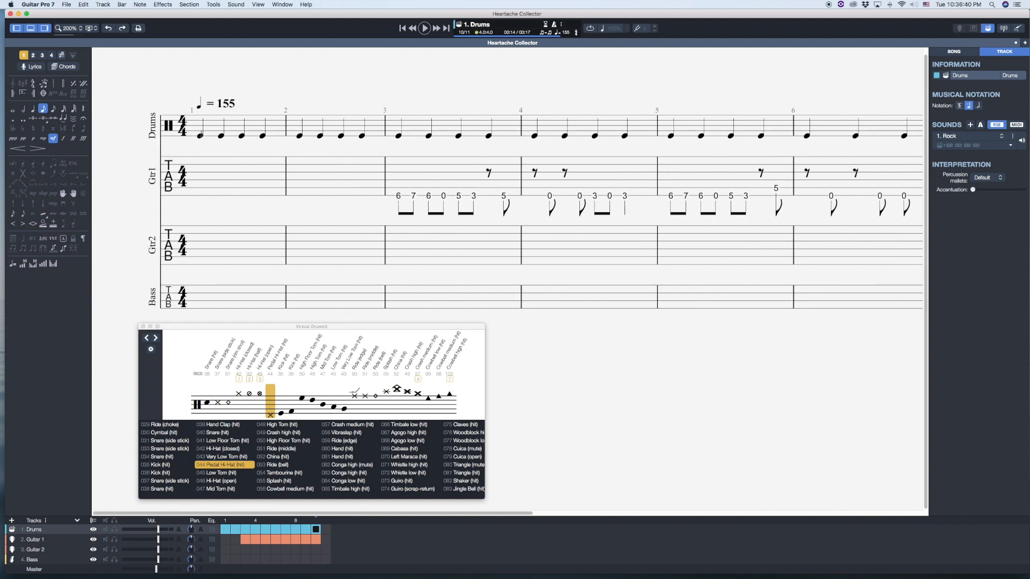
pyautogui.press('space')
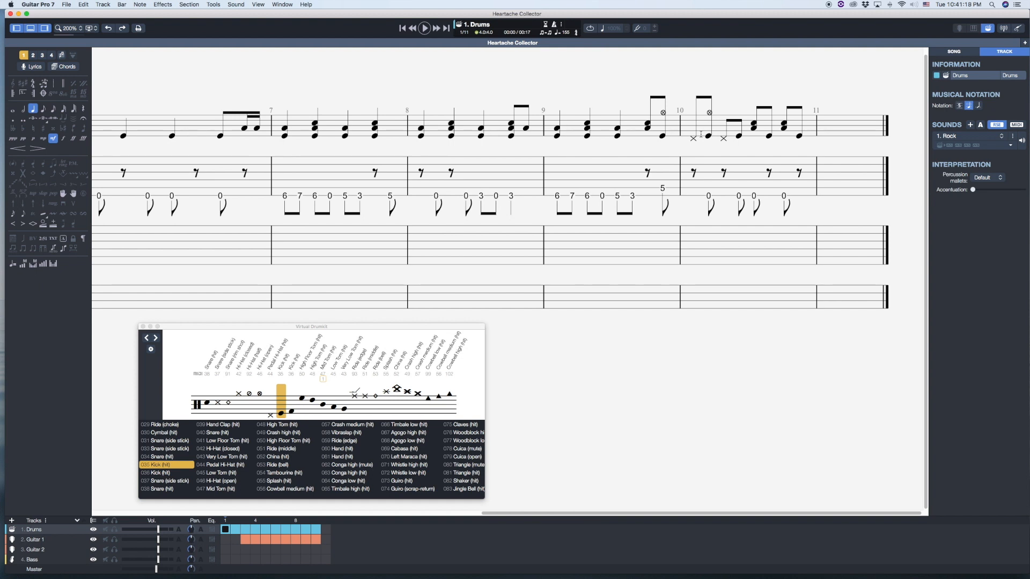
pyautogui.press('super+s')
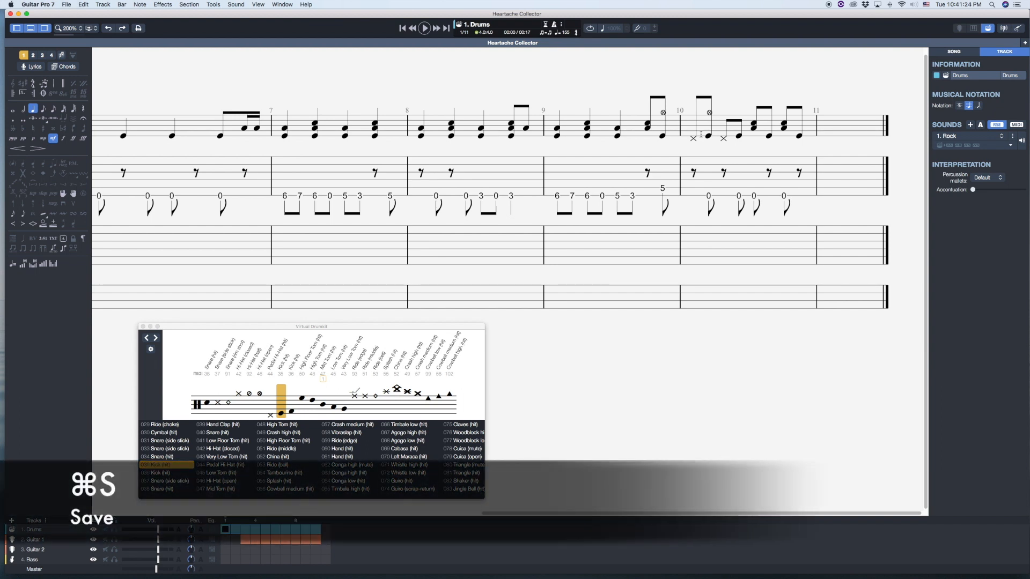